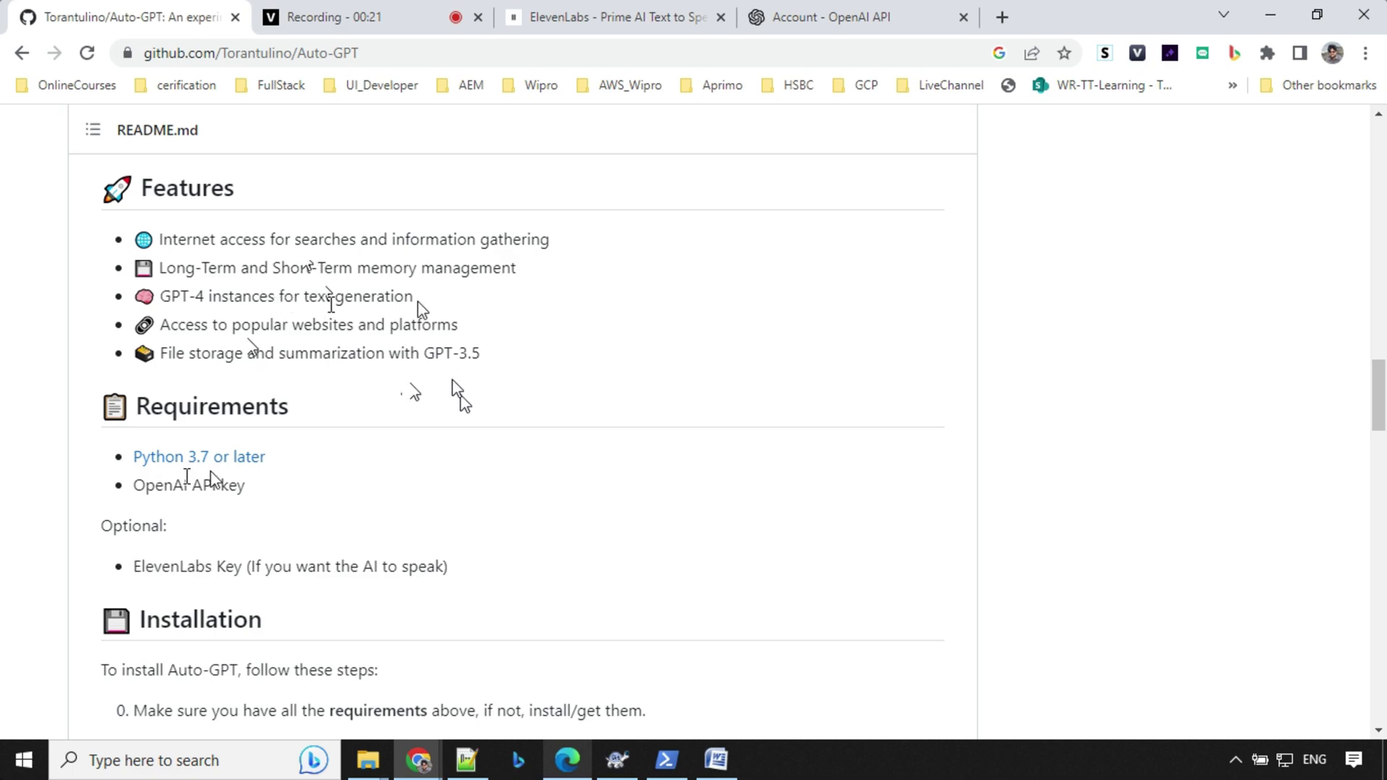
pyautogui.scroll(-1, 336, 477)
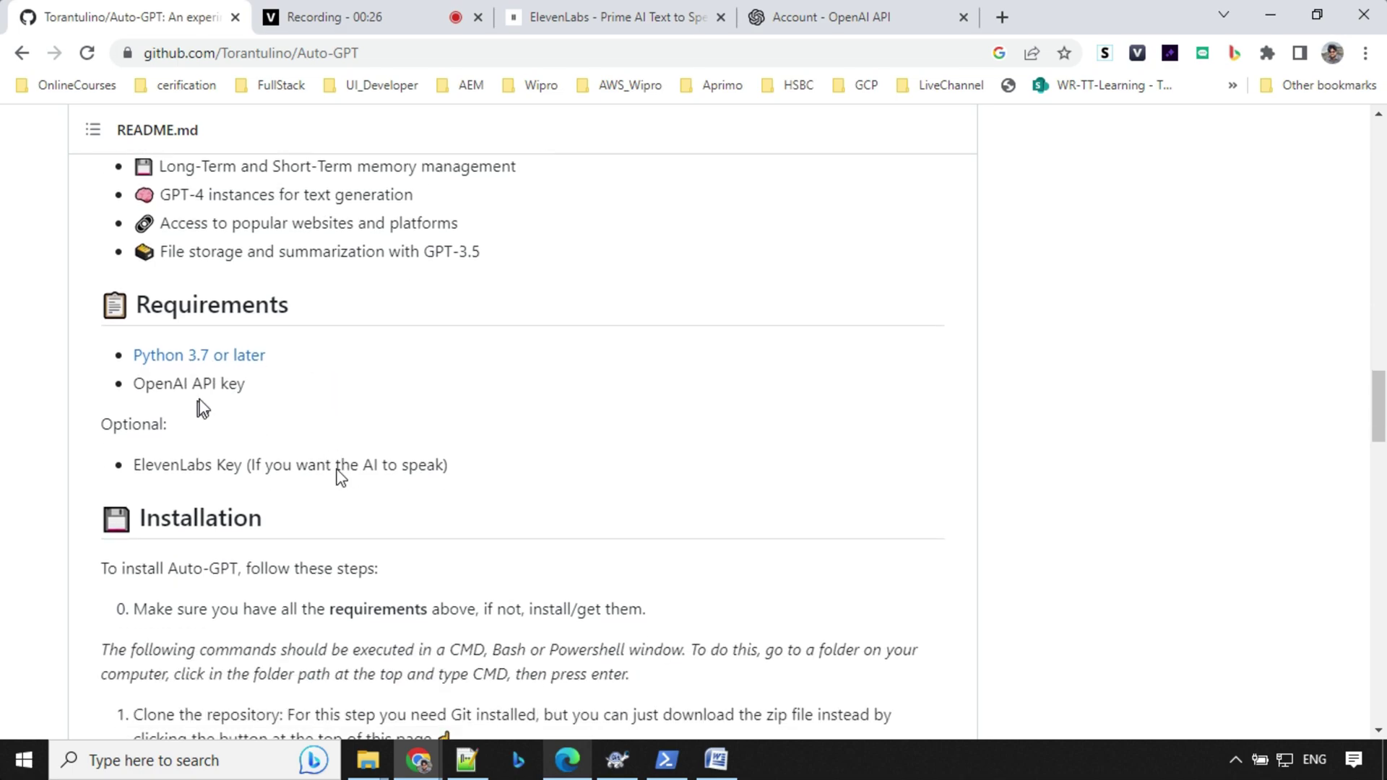
# Review the OpenAI account usage and API keys list, then return to the Auto-GPT README.
pyautogui.click(857, 16)
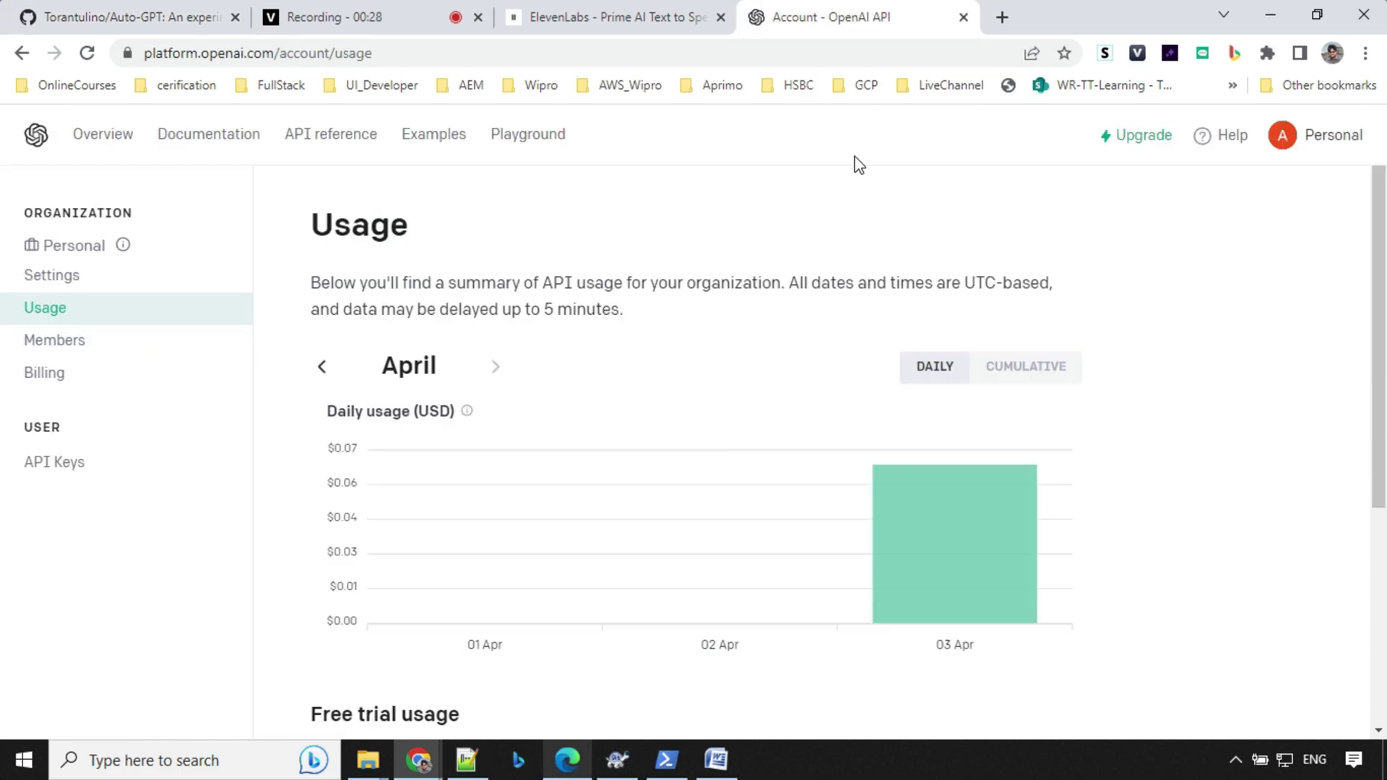
pyautogui.click(59, 469)
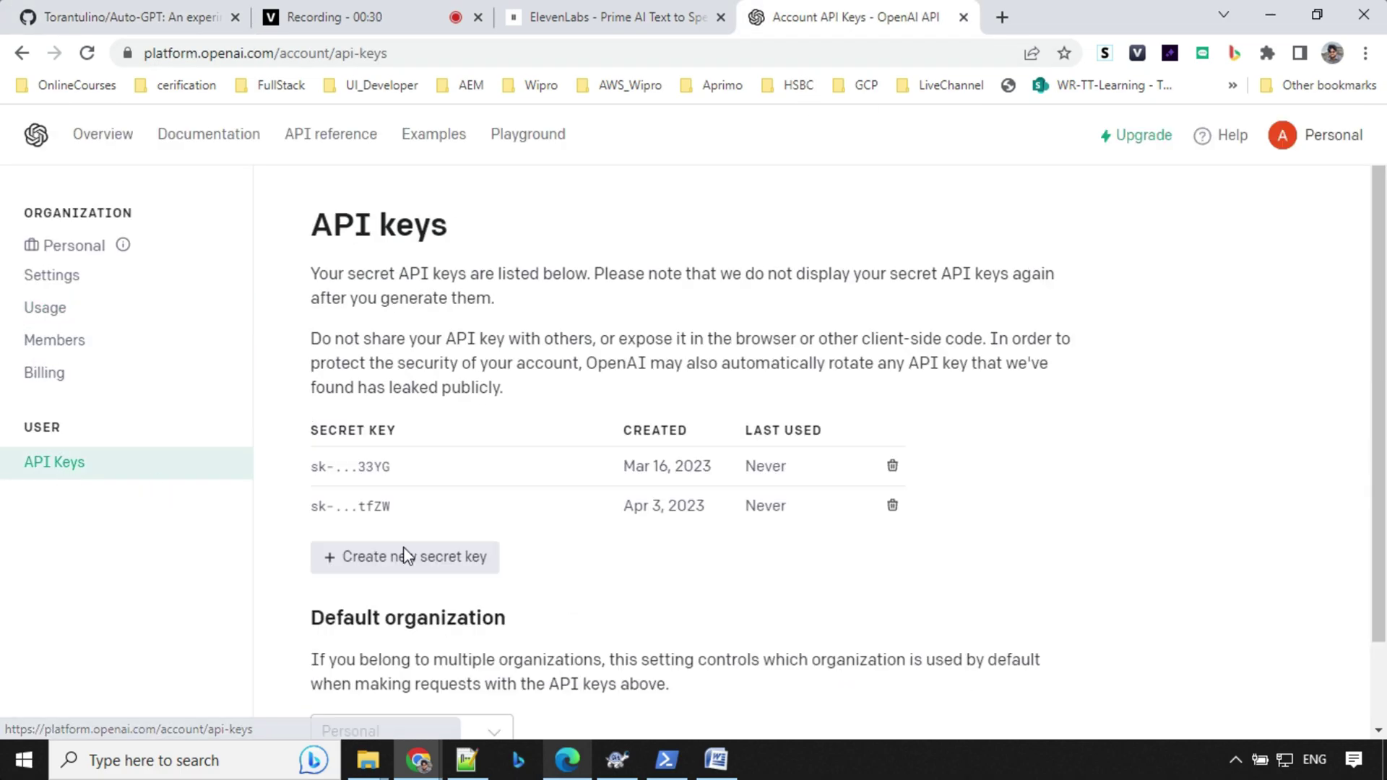
pyautogui.scroll(-1, 404, 556)
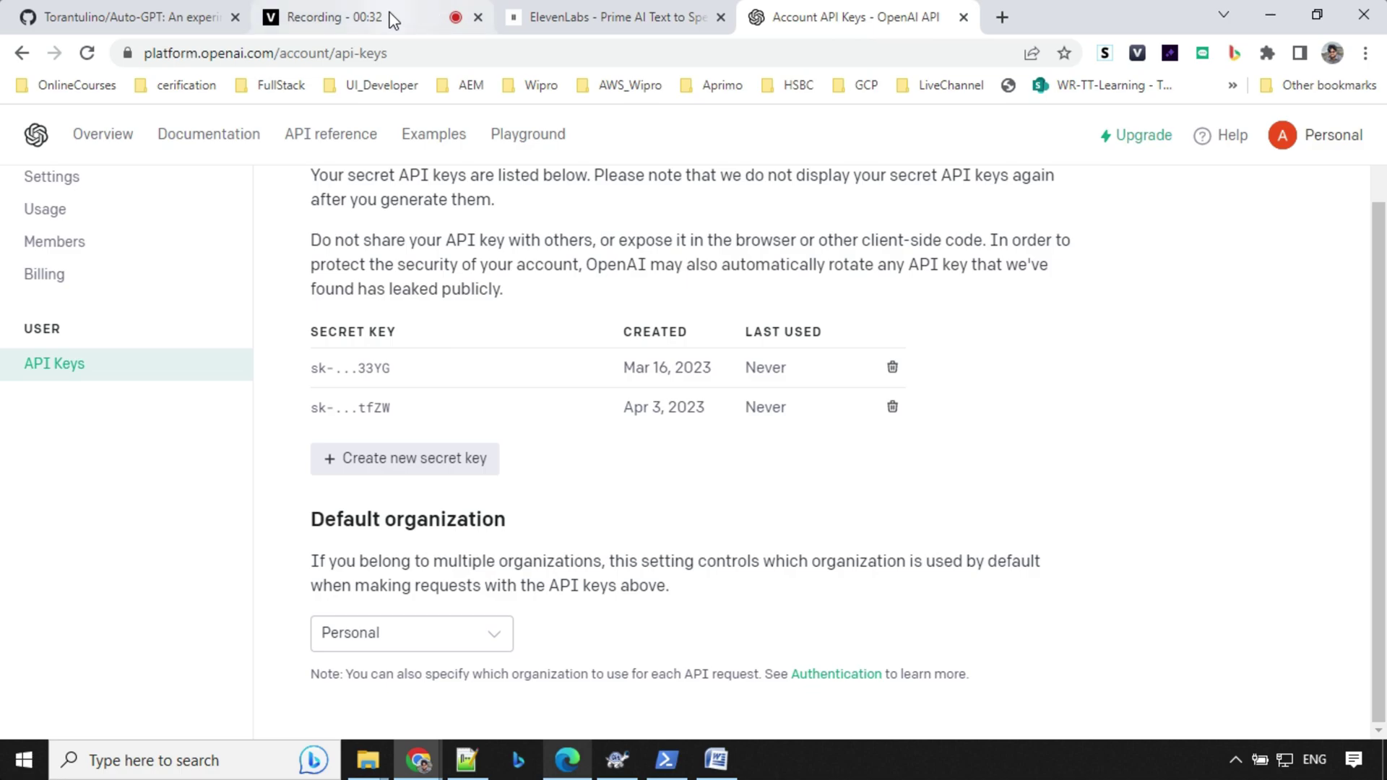
pyautogui.click(187, 20)
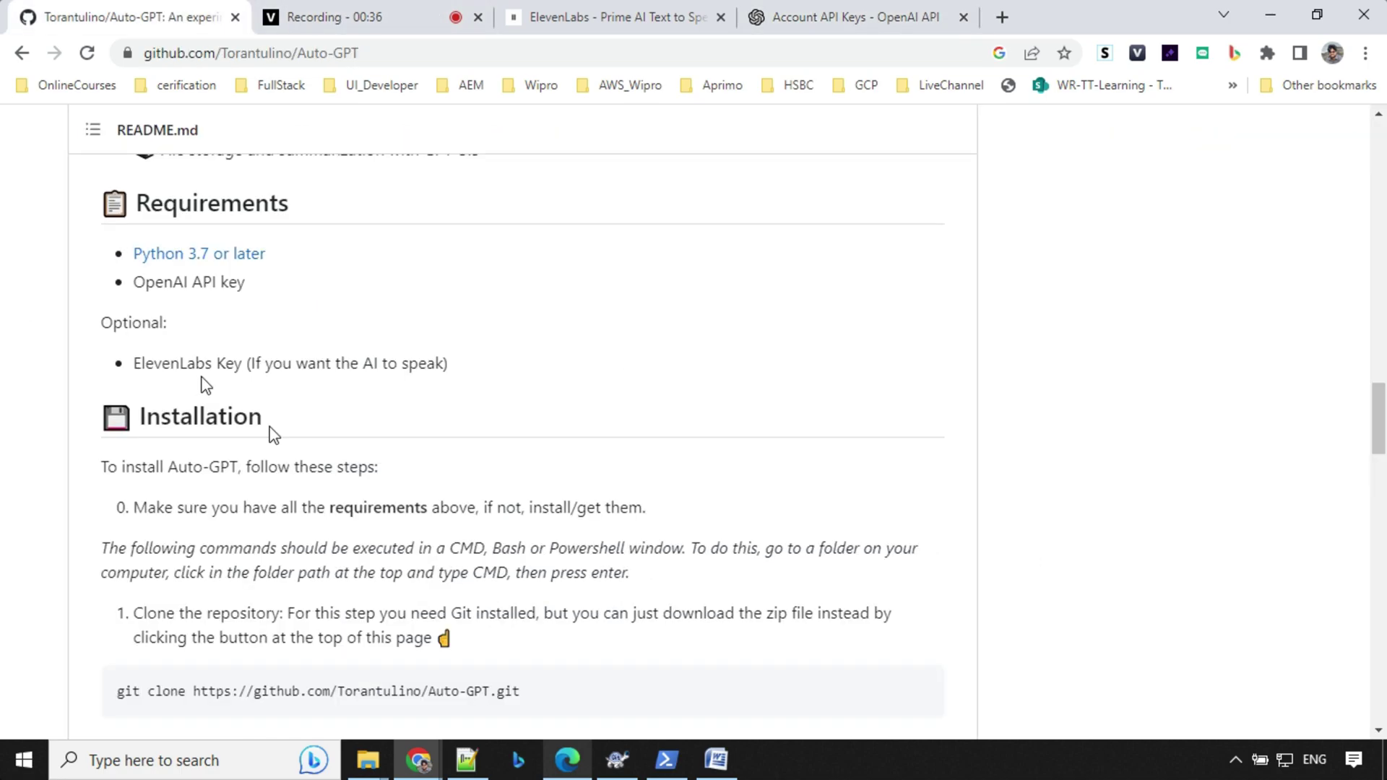
# After viewing ElevenLabs character usage, open Profile Settings showing the masked API key.
pyautogui.click(601, 20)
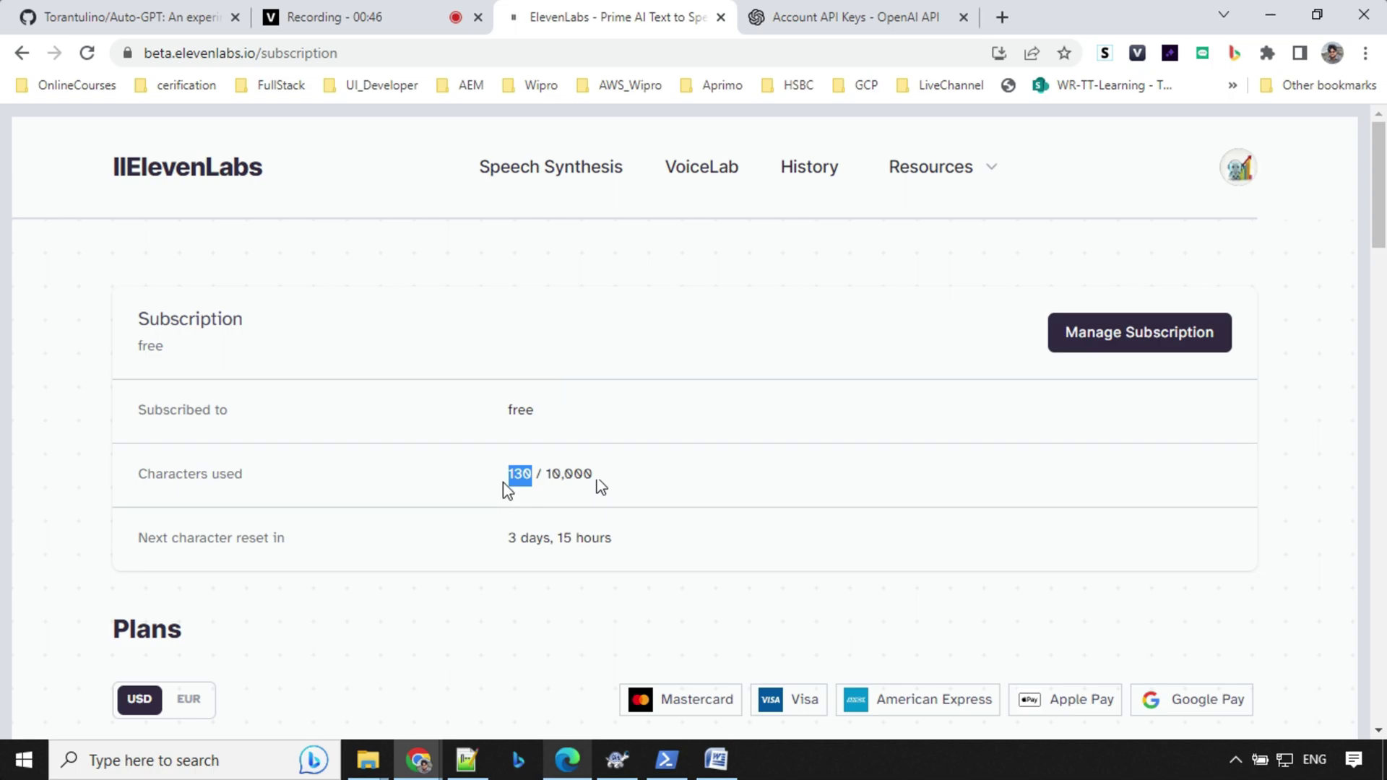
pyautogui.click(1236, 166)
pyautogui.click(1113, 286)
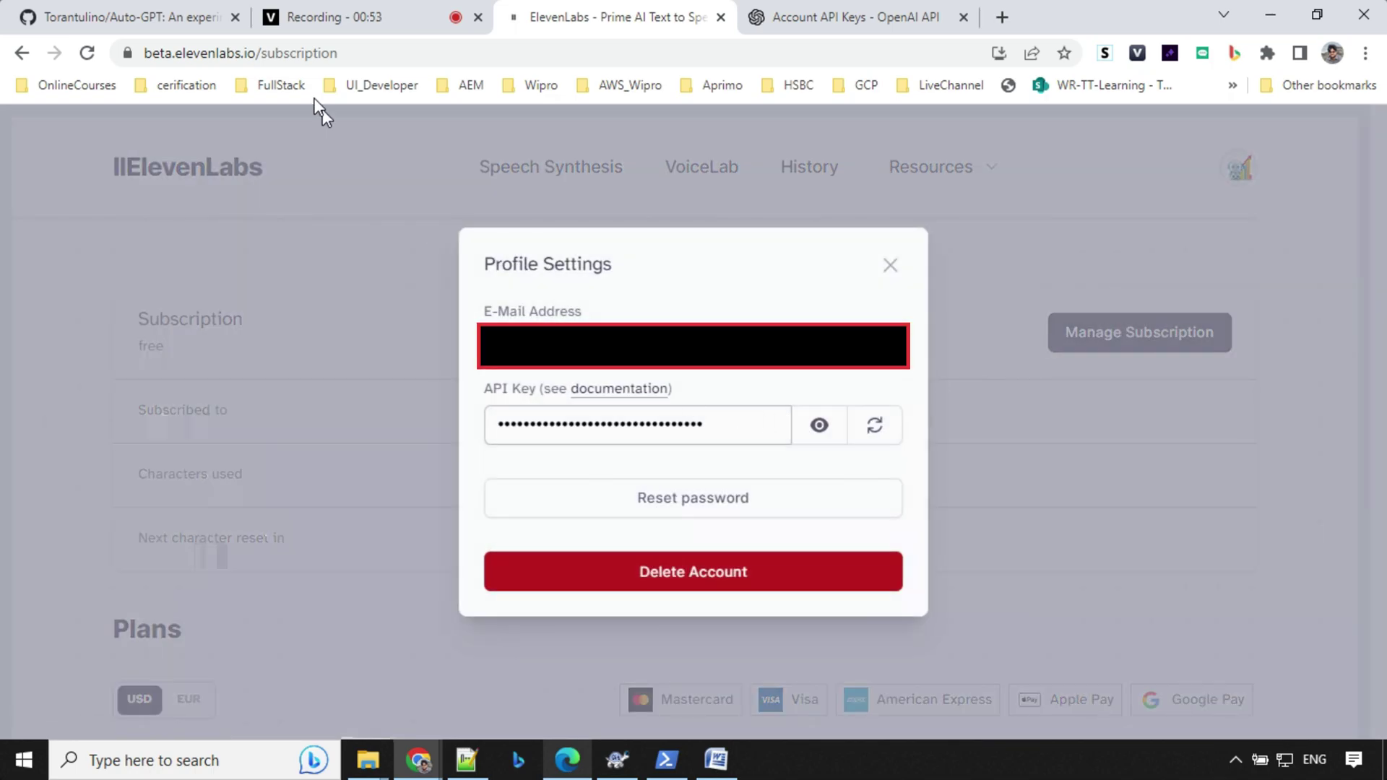
# Back in the Auto-GPT README, select the continuous-mode argument in its command.
pyautogui.click(130, 17)
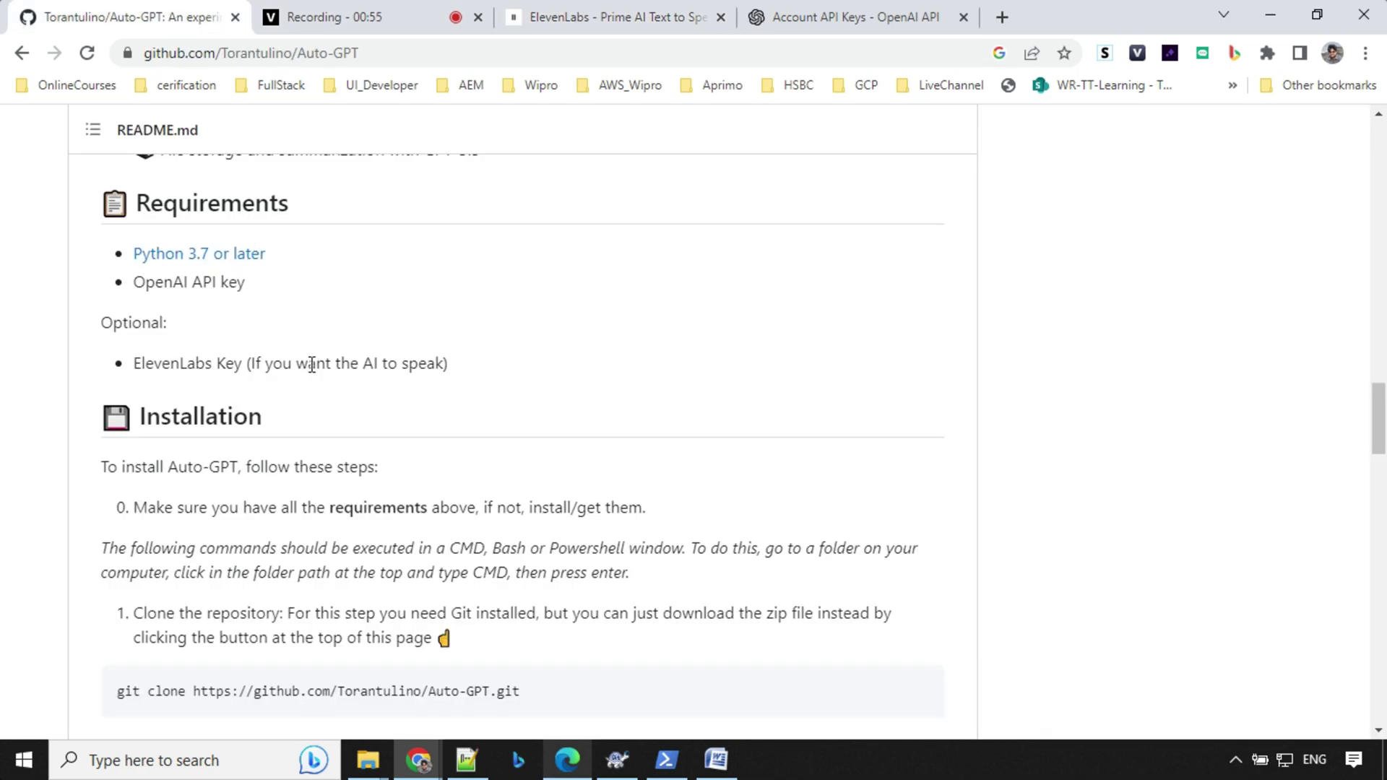
pyautogui.scroll(-4, 315, 364)
pyautogui.scroll(-2, 314, 363)
pyautogui.scroll(-4, 314, 369)
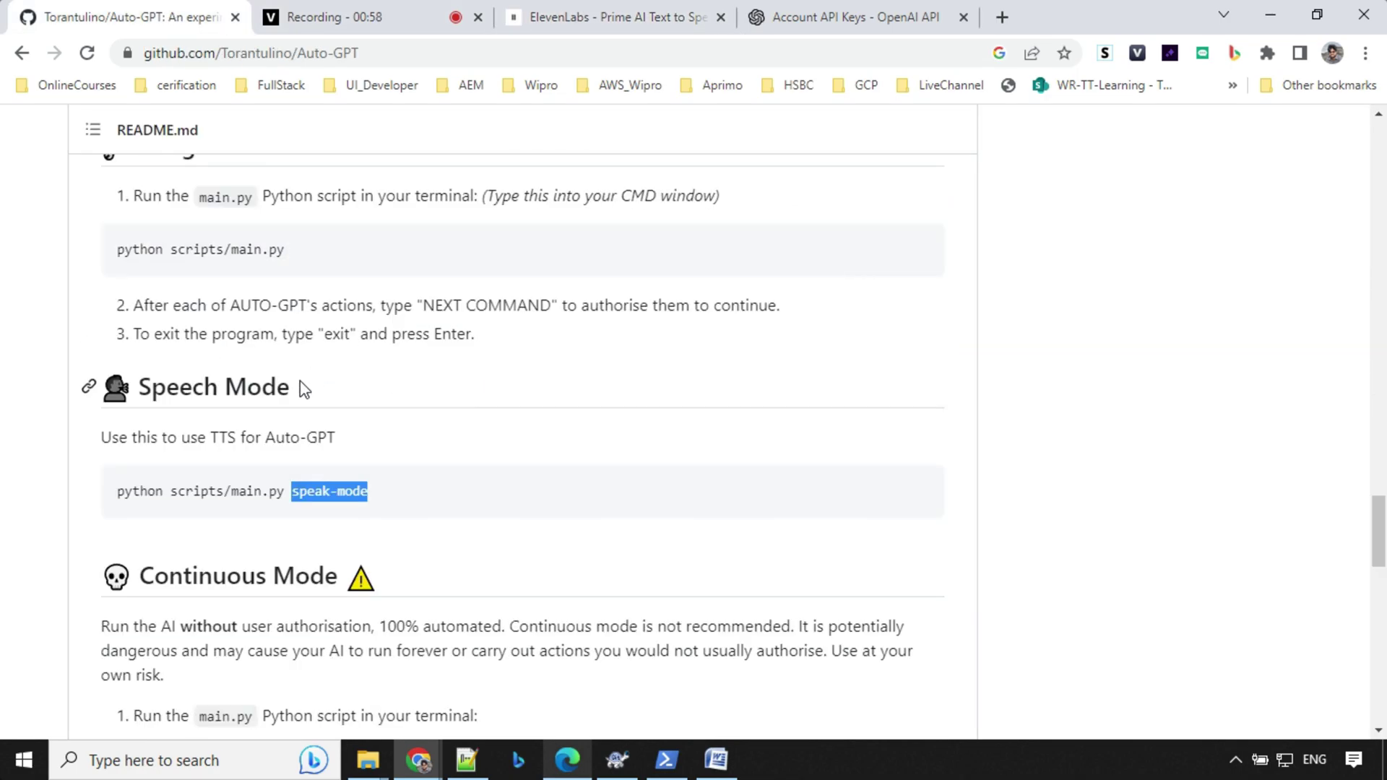
pyautogui.click(305, 494)
pyautogui.moveTo(294, 495)
pyautogui.mouseDown()
pyautogui.moveTo(335, 506)
pyautogui.moveTo(387, 489)
pyautogui.mouseUp()
pyautogui.scroll(-2, 369, 520)
pyautogui.click(348, 566)
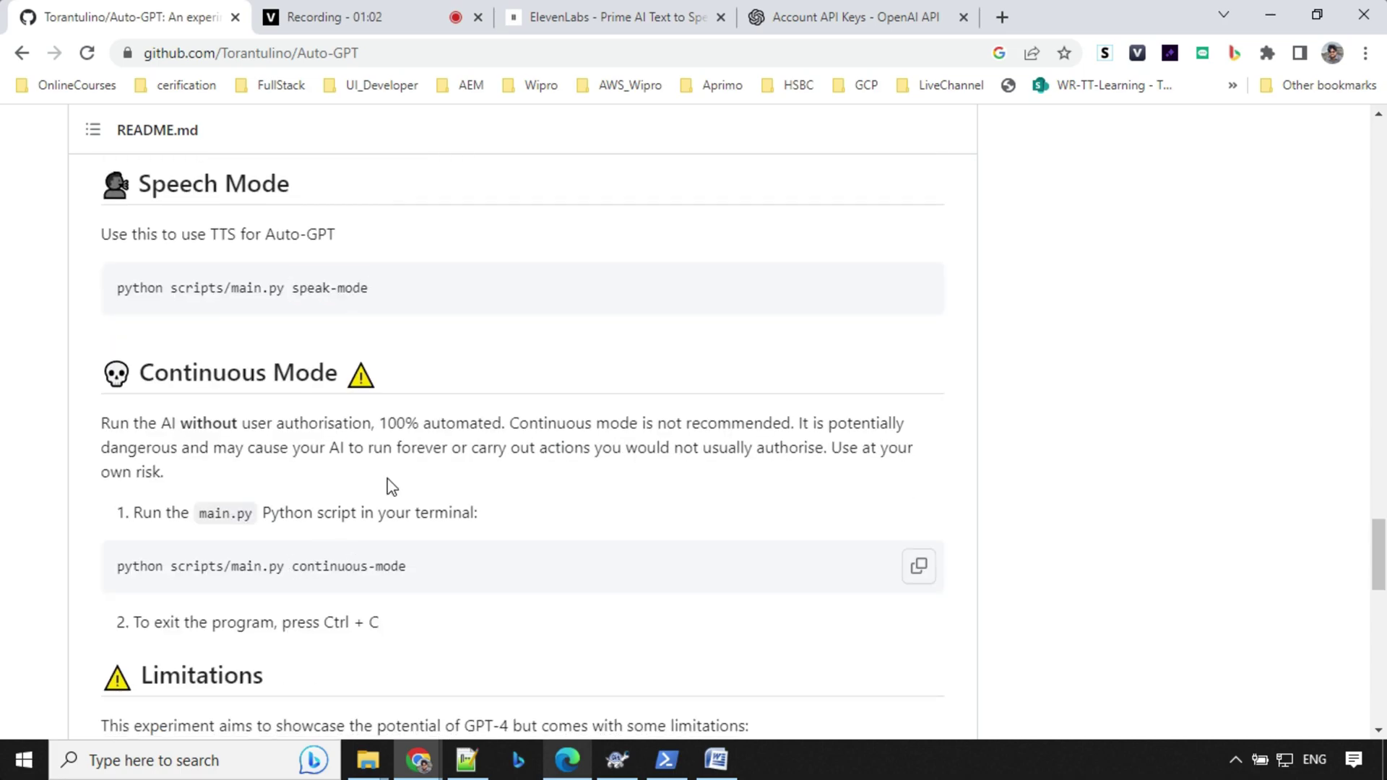
pyautogui.moveTo(291, 566); pyautogui.dragTo(402, 566)
pyautogui.scroll(-1, 405, 566)
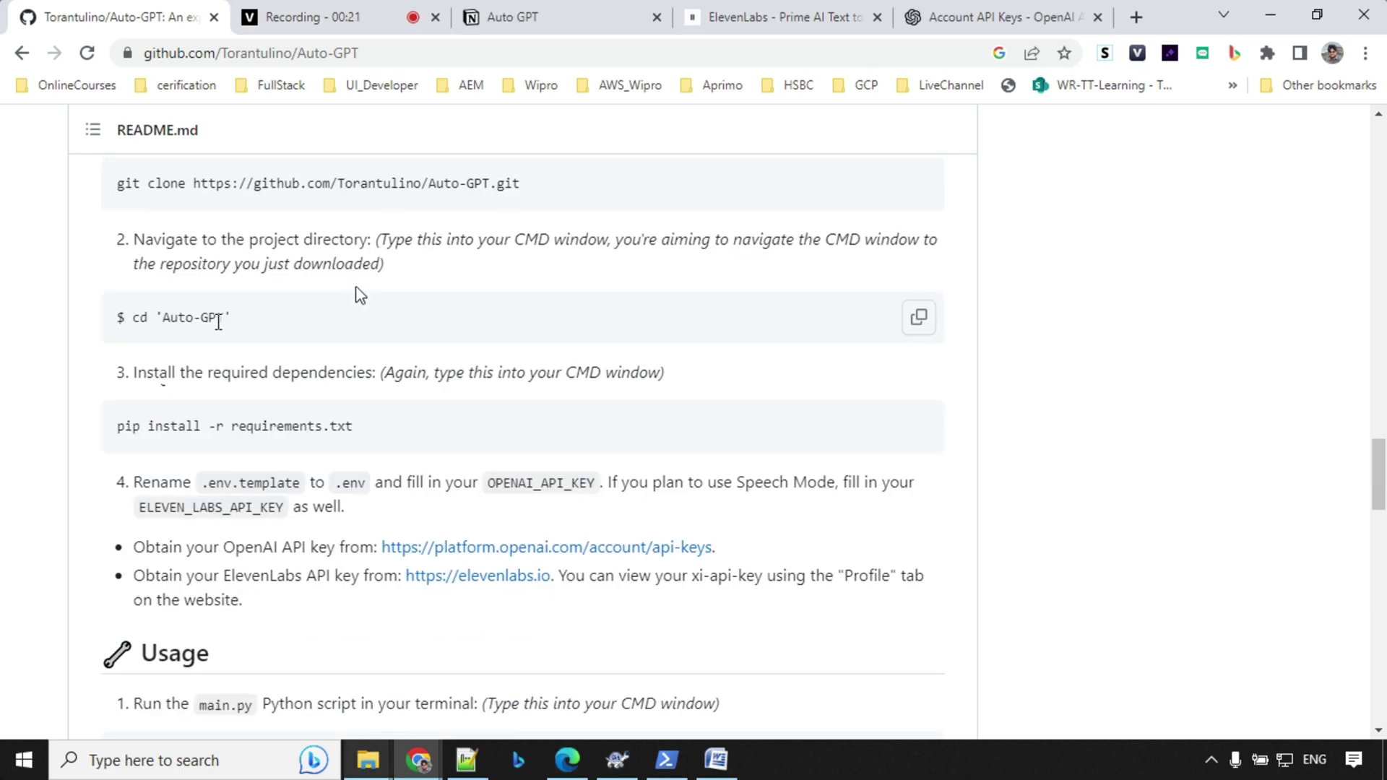
pyautogui.moveTo(520, 426)
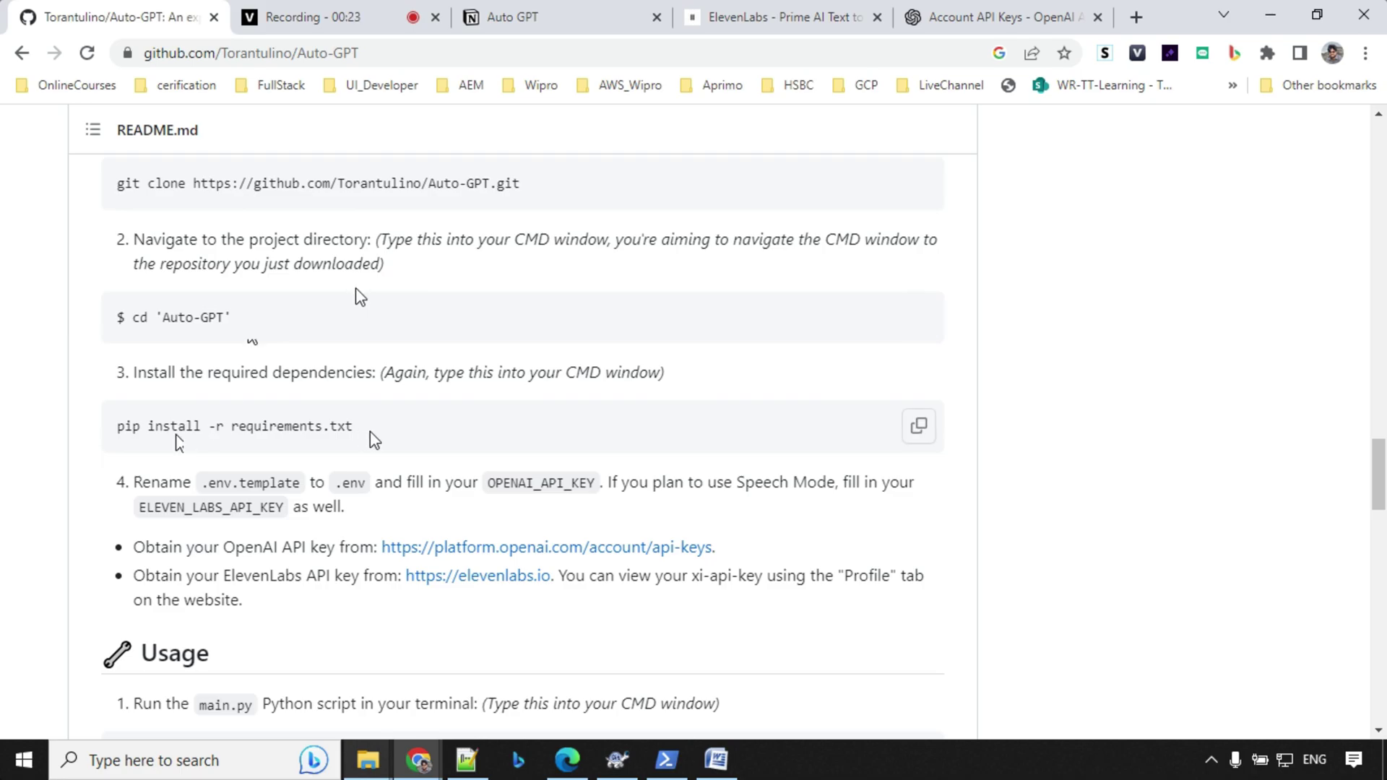
# Open .env.template from the Auto-GPT folder in Notepad++.
pyautogui.hotkey('alt', 'Tab')
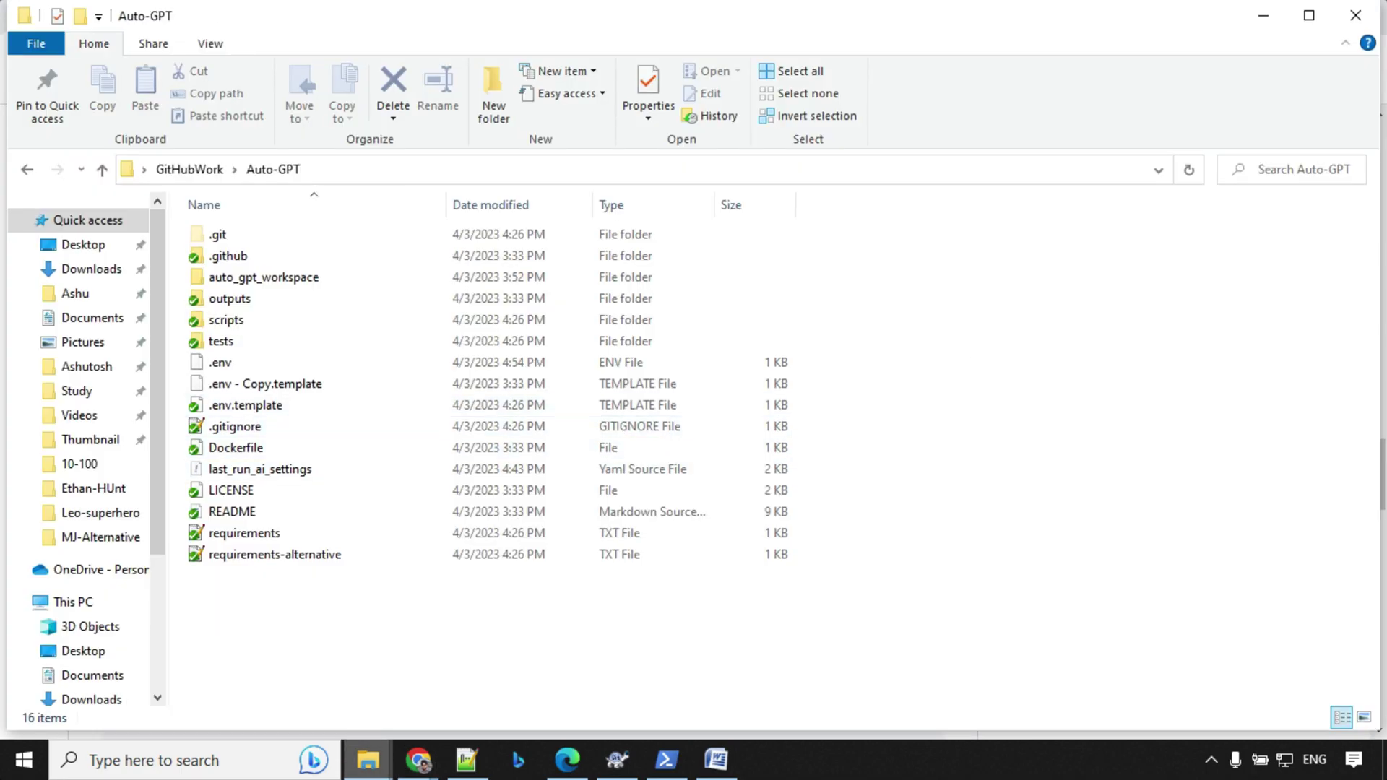
pyautogui.click(293, 406)
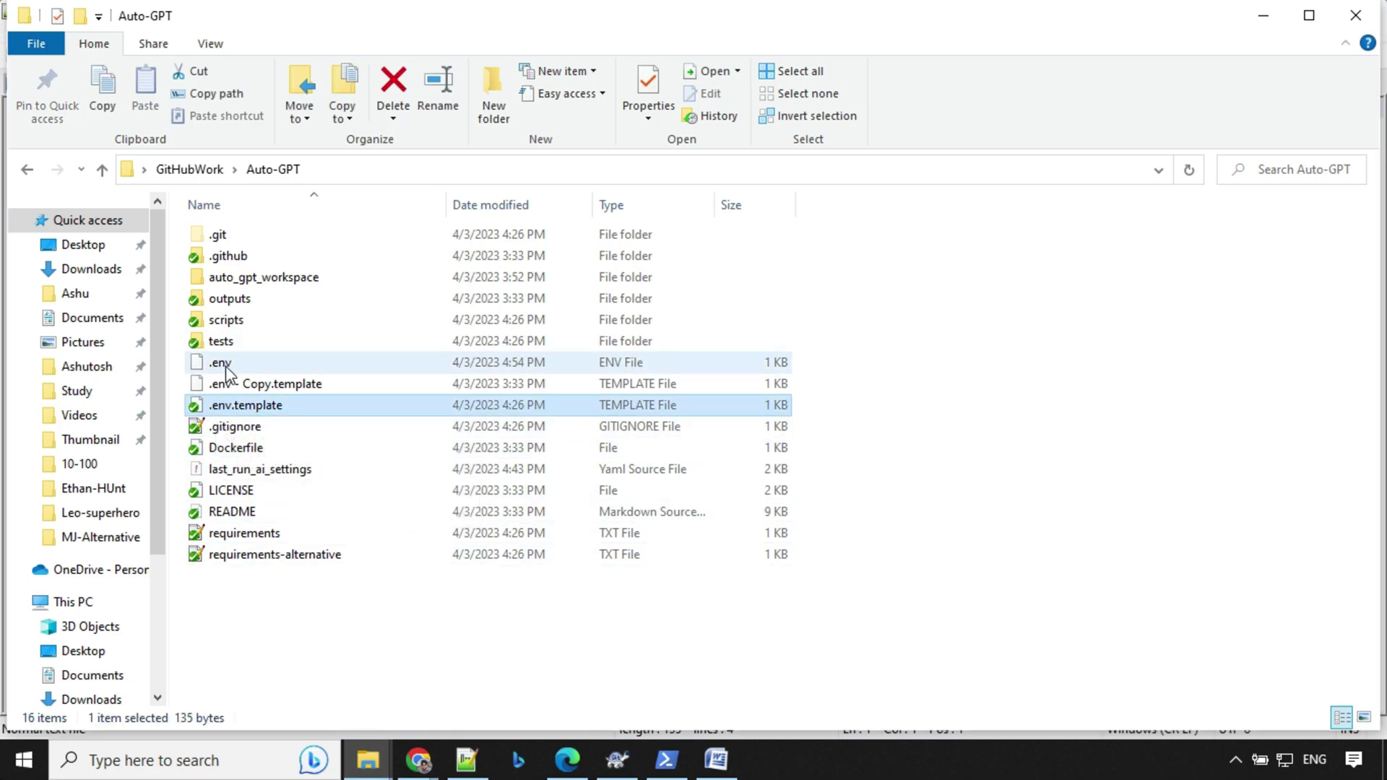
pyautogui.doubleClick(557, 402)
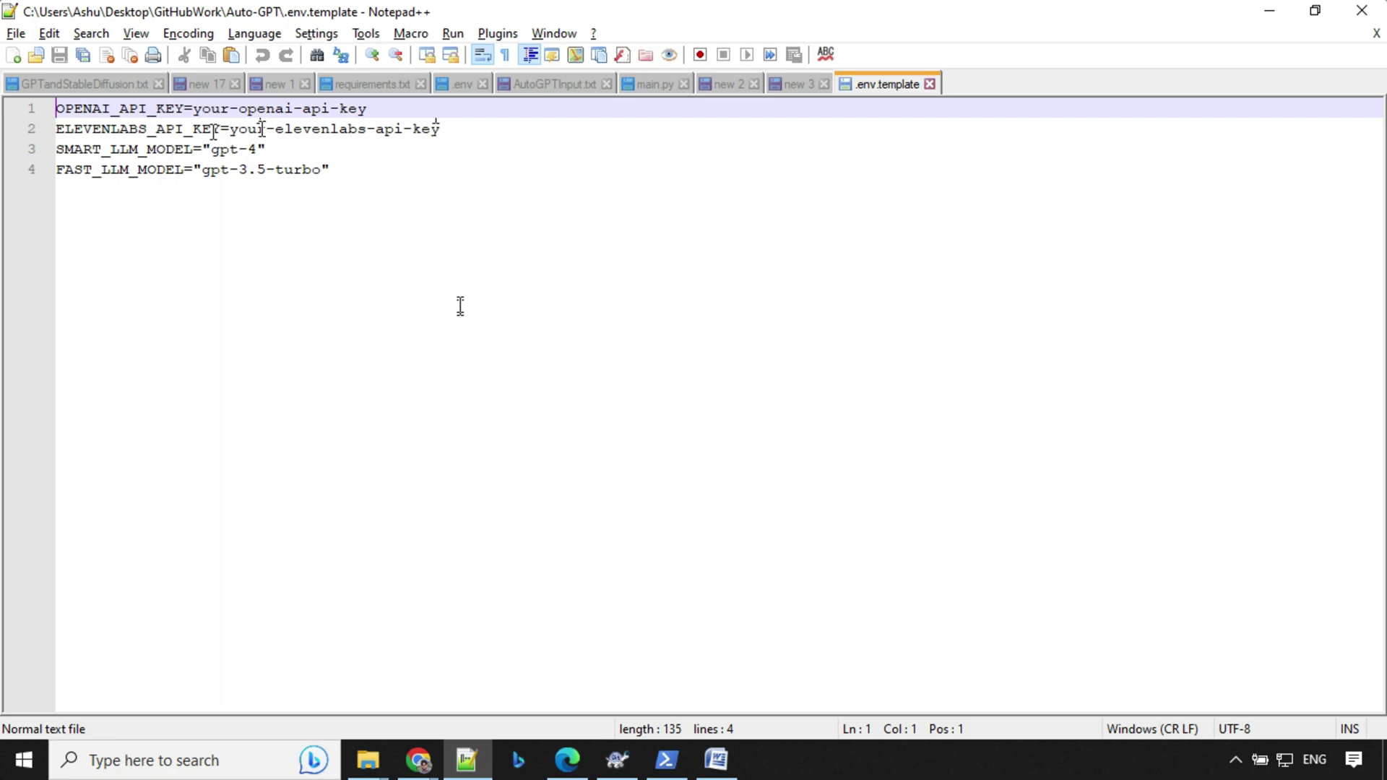
# Select the README's pip install -r requirements.txt line, then view the Notion pip install list.
pyautogui.hotkey('alt', 'Tab')
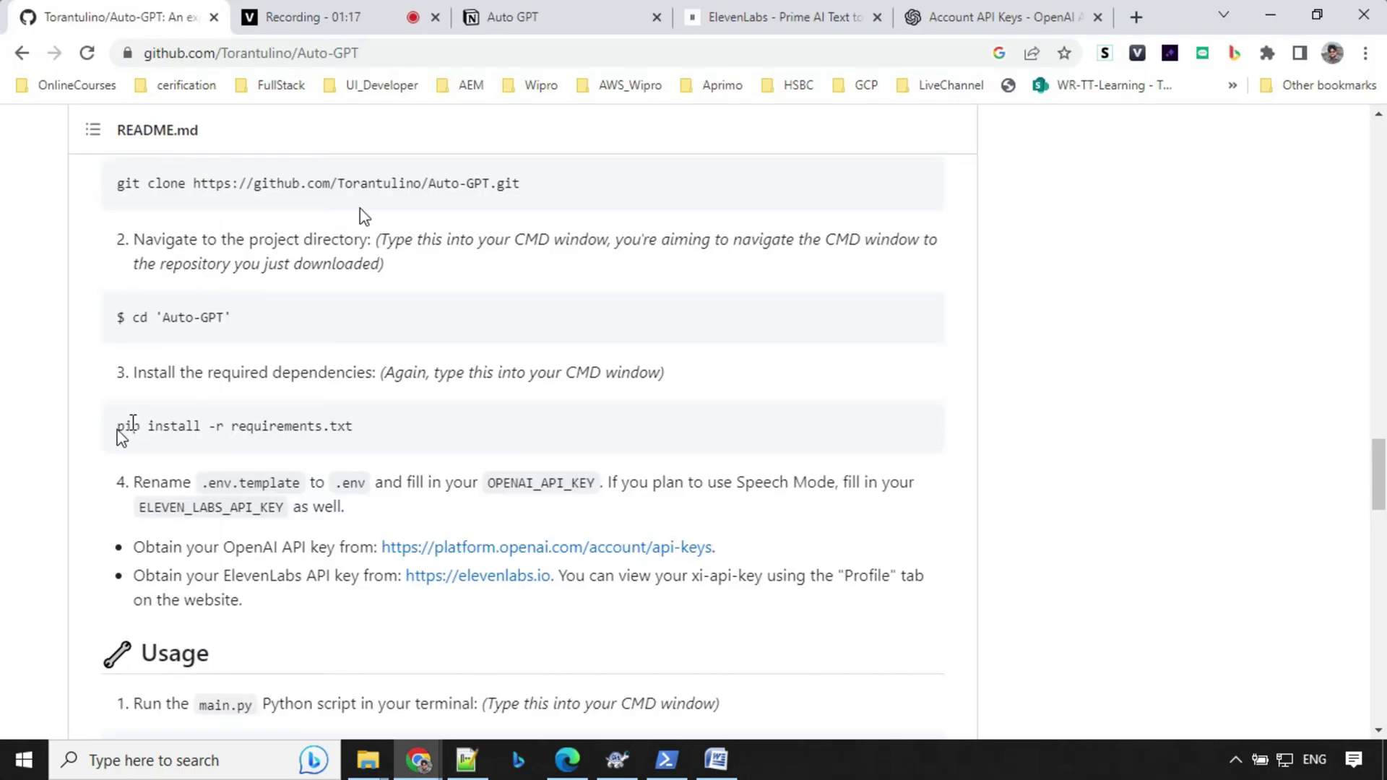
pyautogui.moveTo(117, 426); pyautogui.dragTo(386, 434)
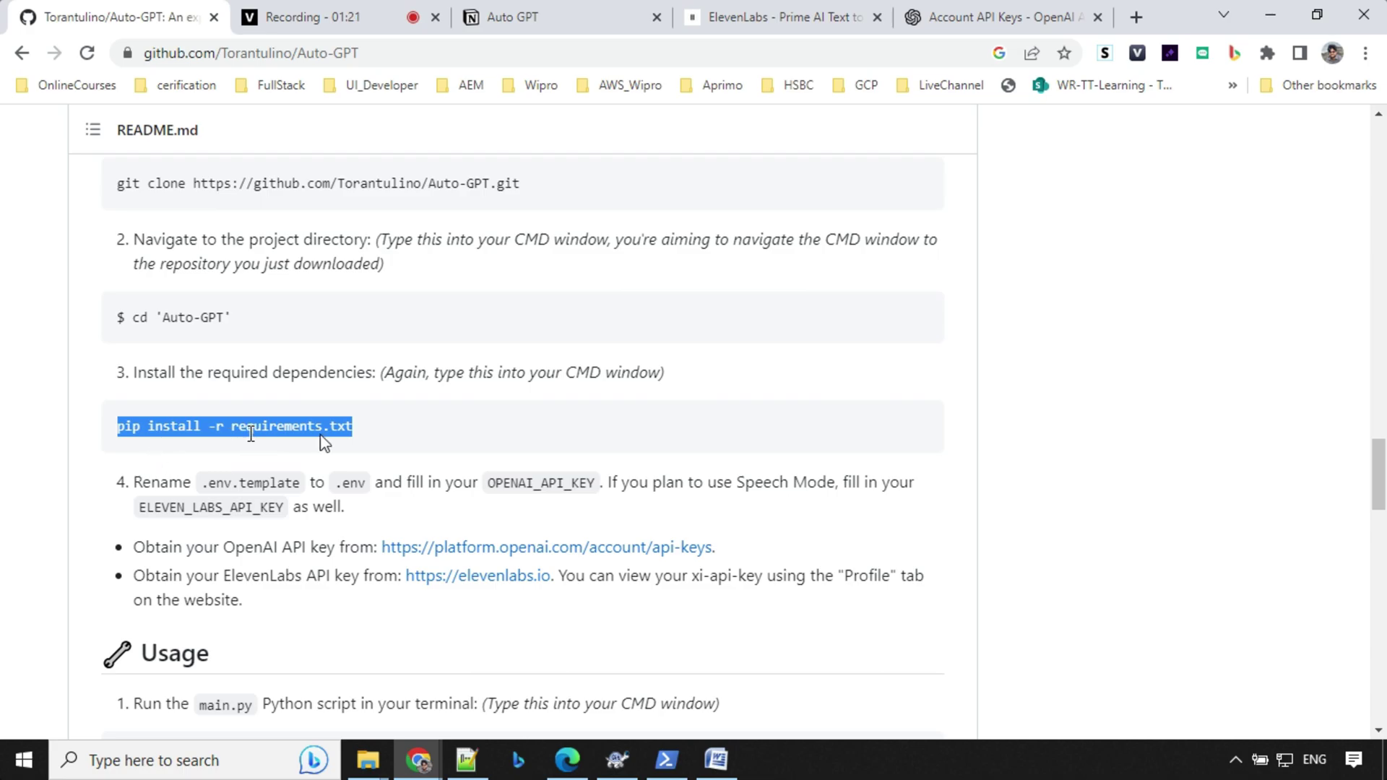
pyautogui.click(559, 17)
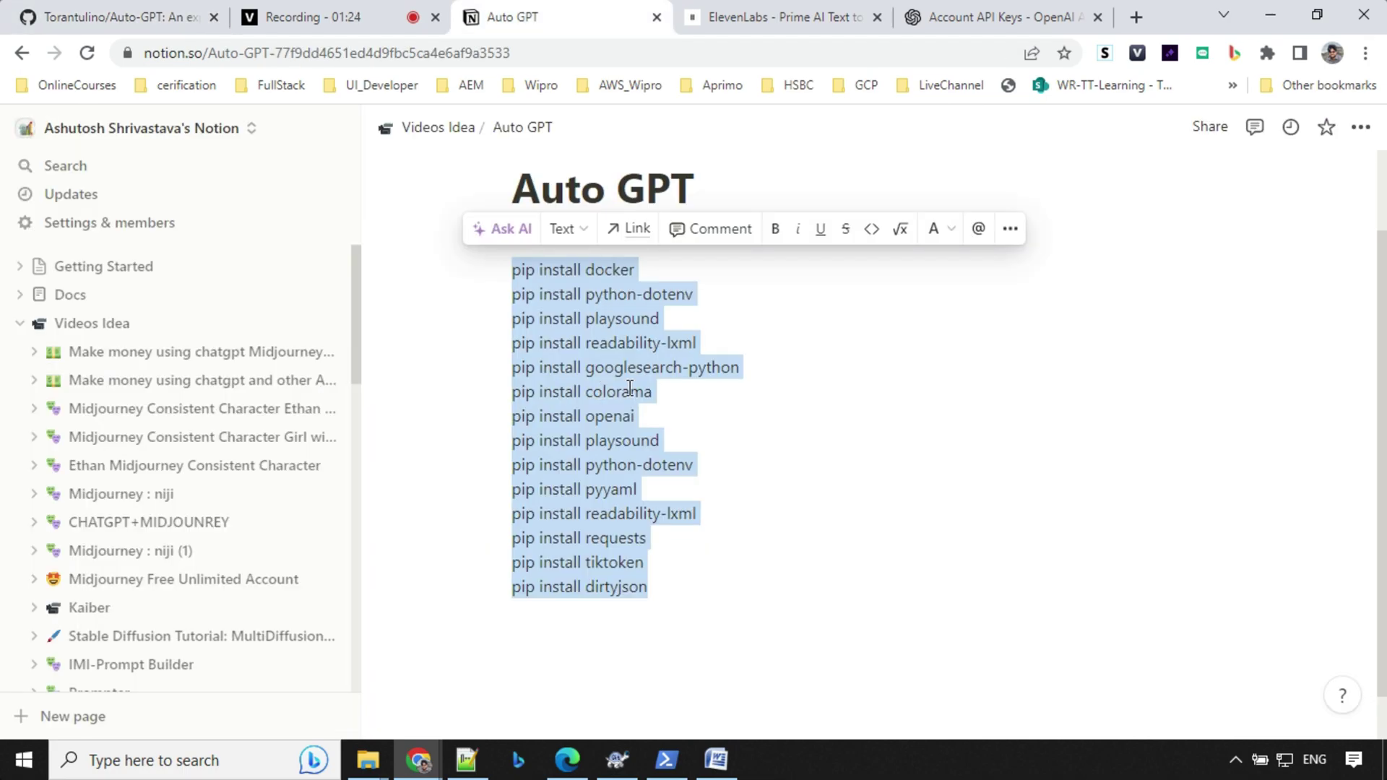
pyautogui.click(486, 272)
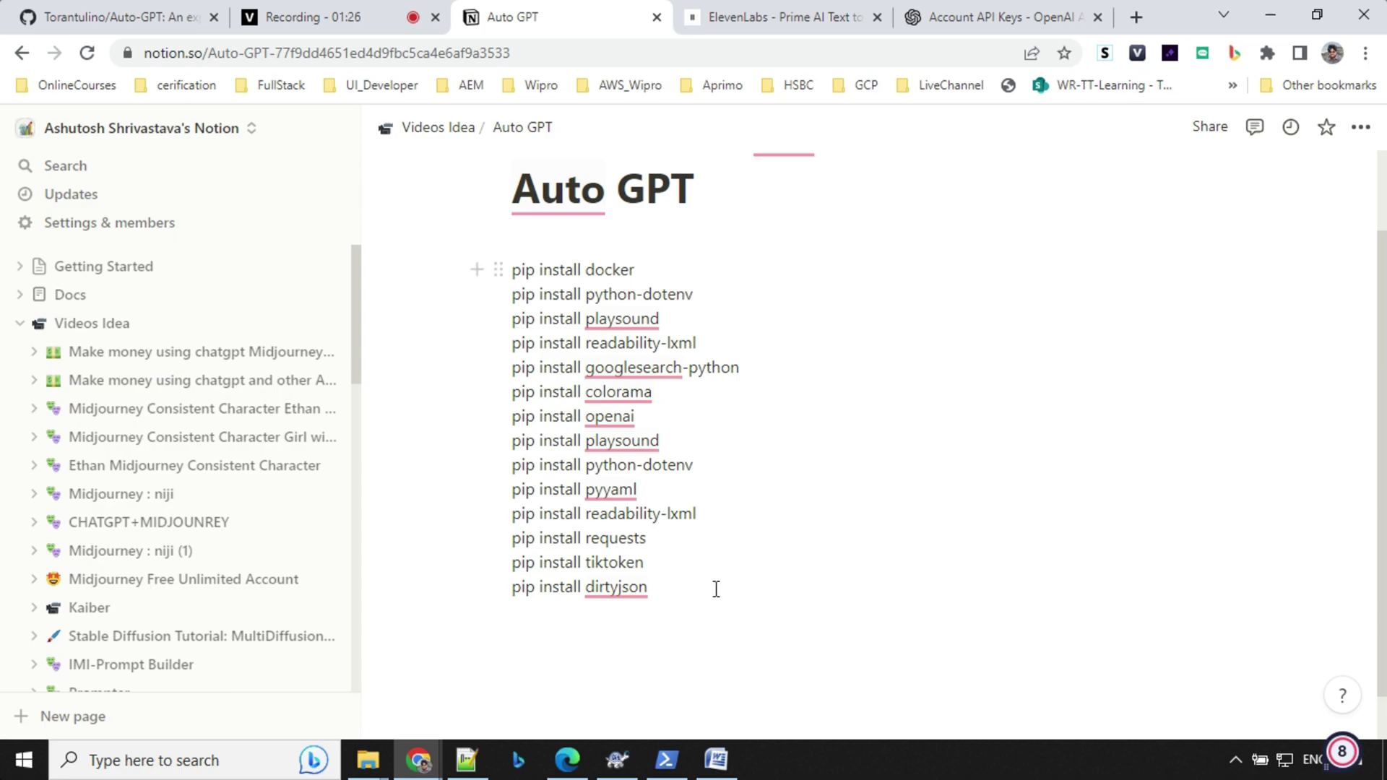
pyautogui.hotkey('ctrl', 'Home')
# Run pip install docker in PowerShell, then clear the screen with cls.
pyautogui.click(666, 760)
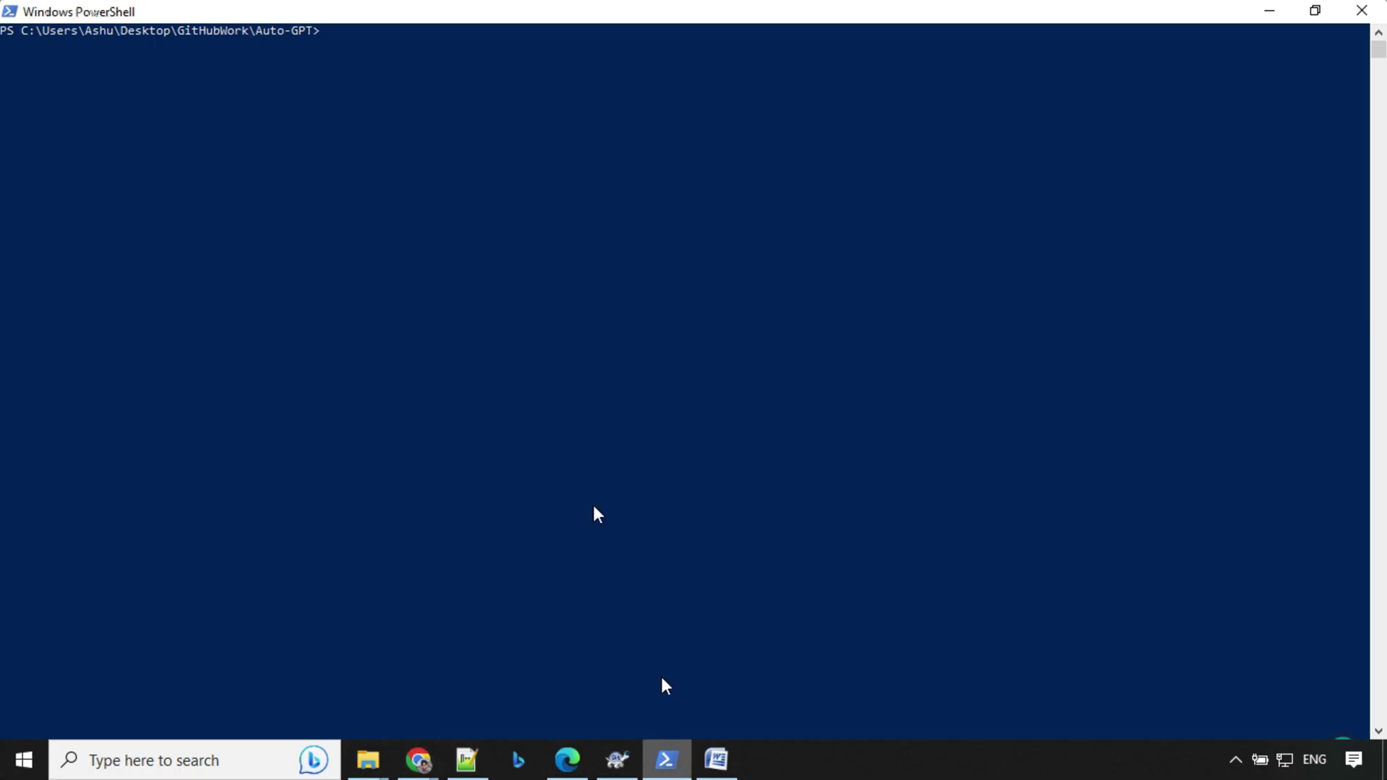
pyautogui.write('pip install docker')
pyautogui.press('Return')
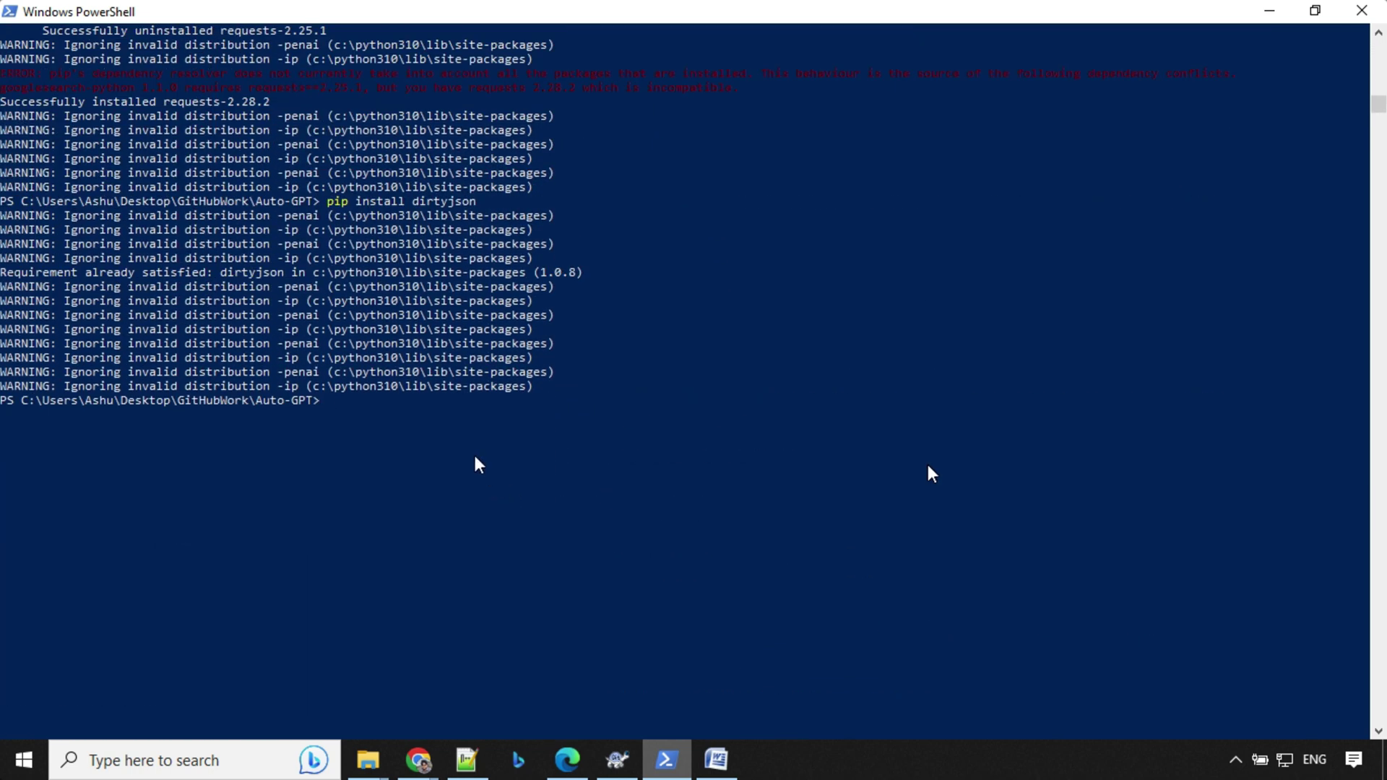
pyautogui.click(431, 427)
pyautogui.write('cls')
pyautogui.press('Return')
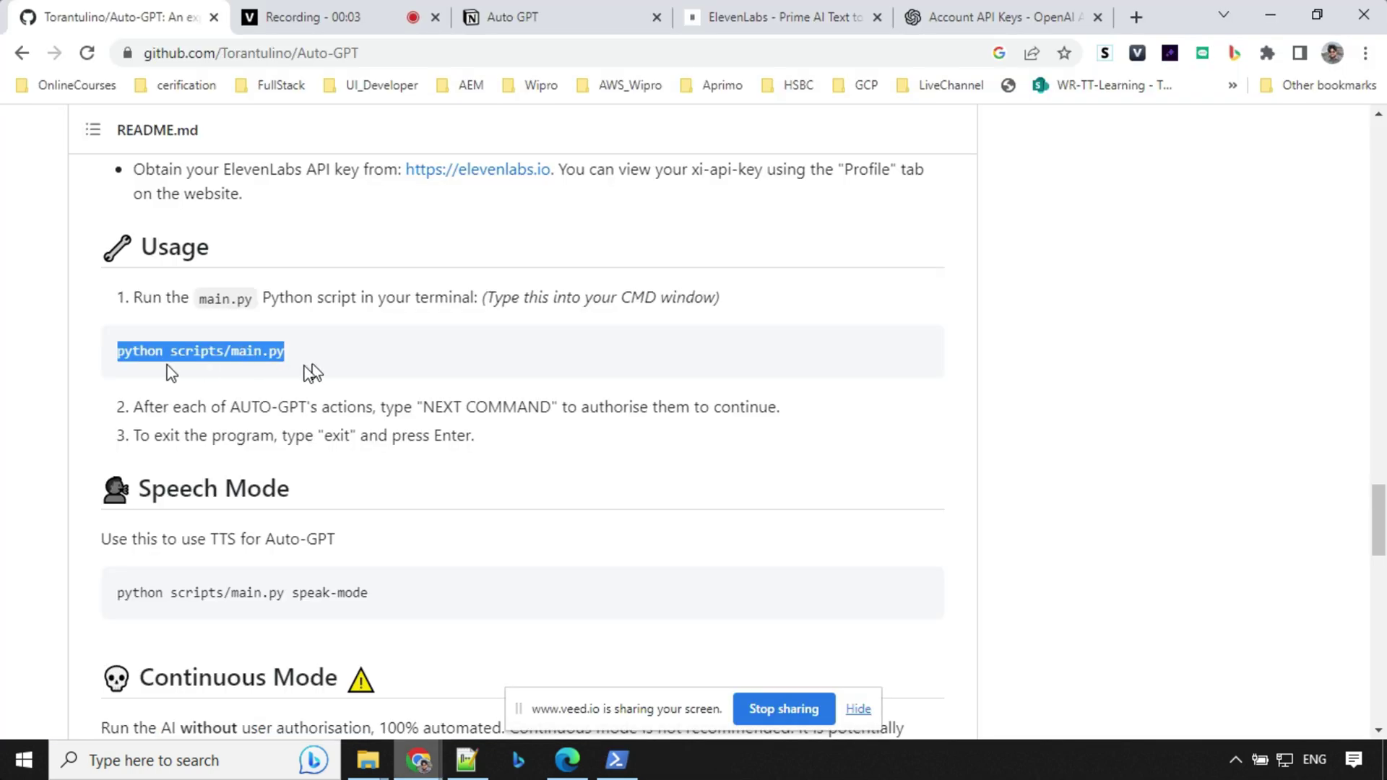
# Paste and run python scripts/main.py in PowerShell to launch Auto-GPT.
pyautogui.click(618, 760)
pyautogui.rightClick(336, 54)
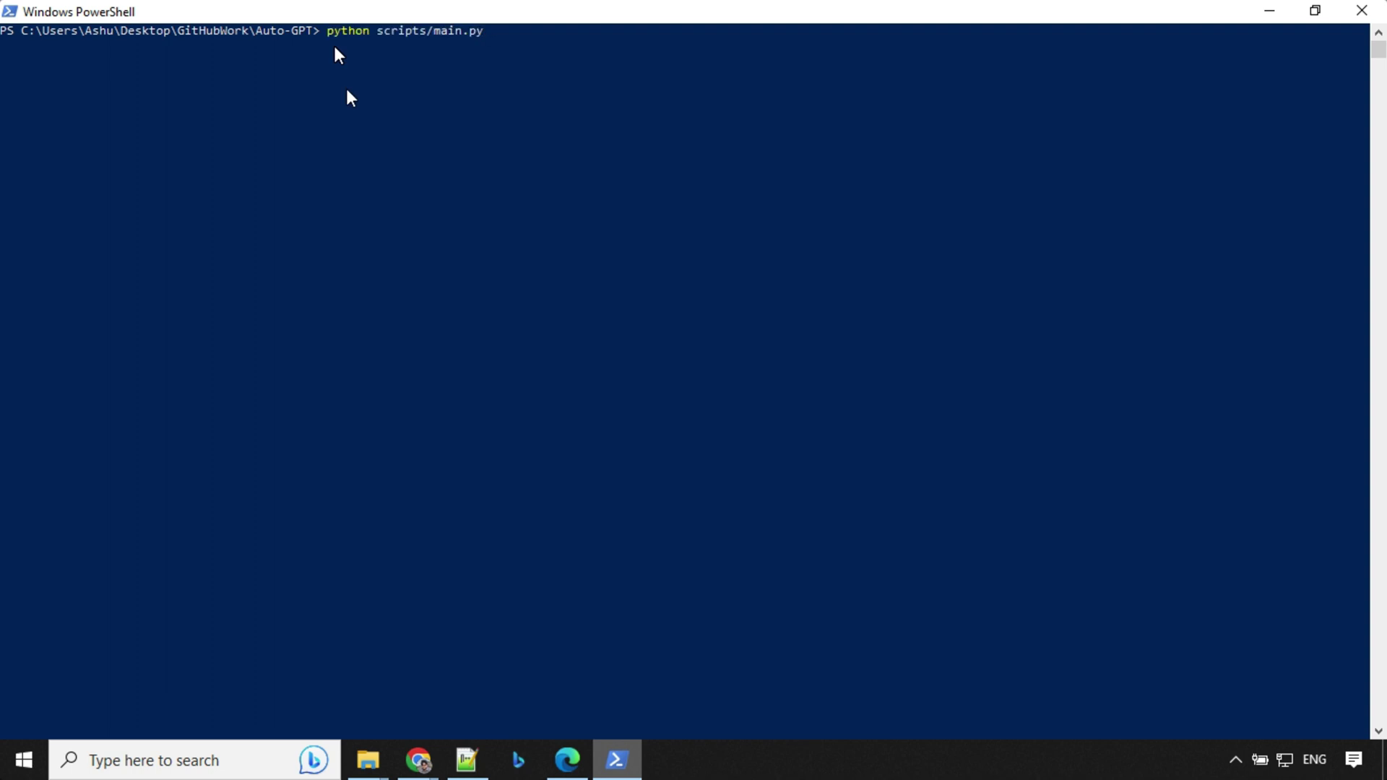
pyautogui.press('Return')
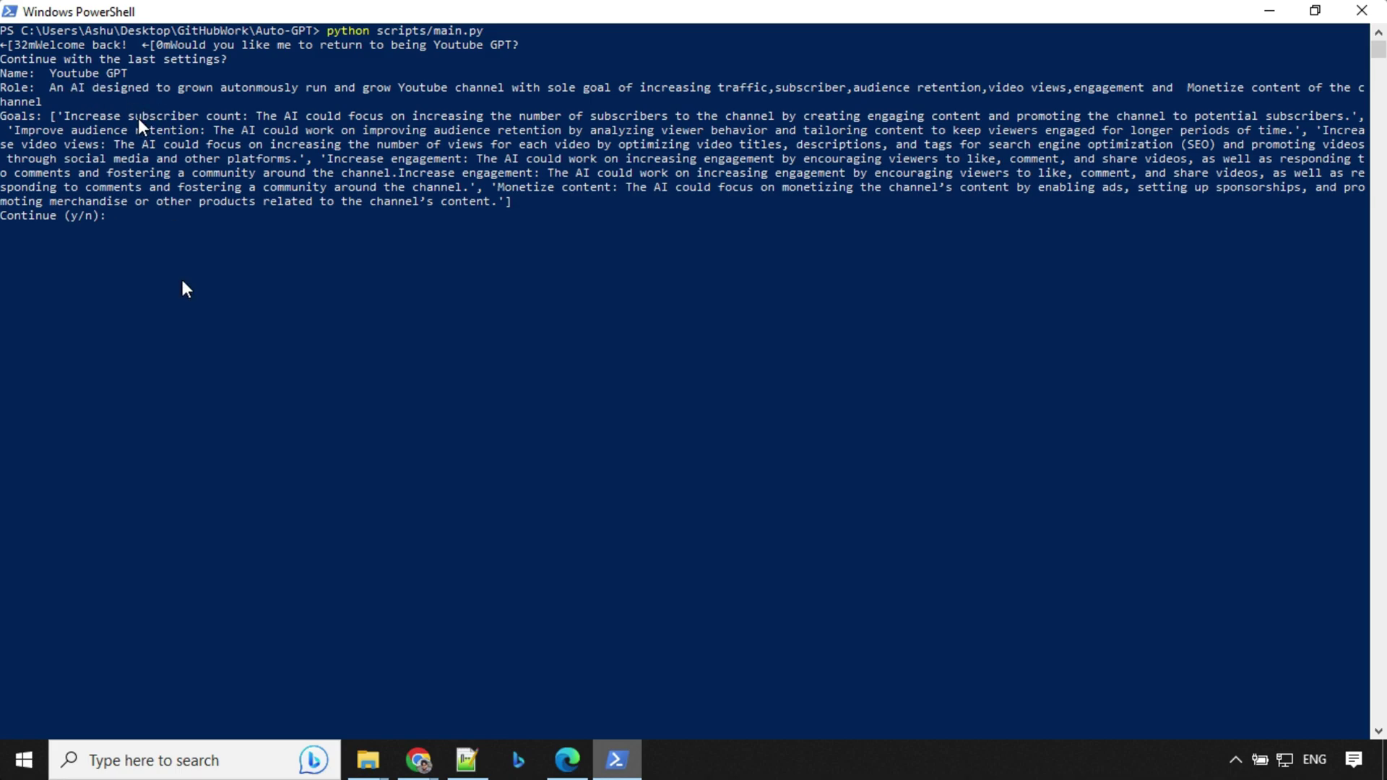
pyautogui.write('n')
# Decline saved settings, name the AI 'Youtube GPT' and paste its channel-growth role.
pyautogui.press('Return')
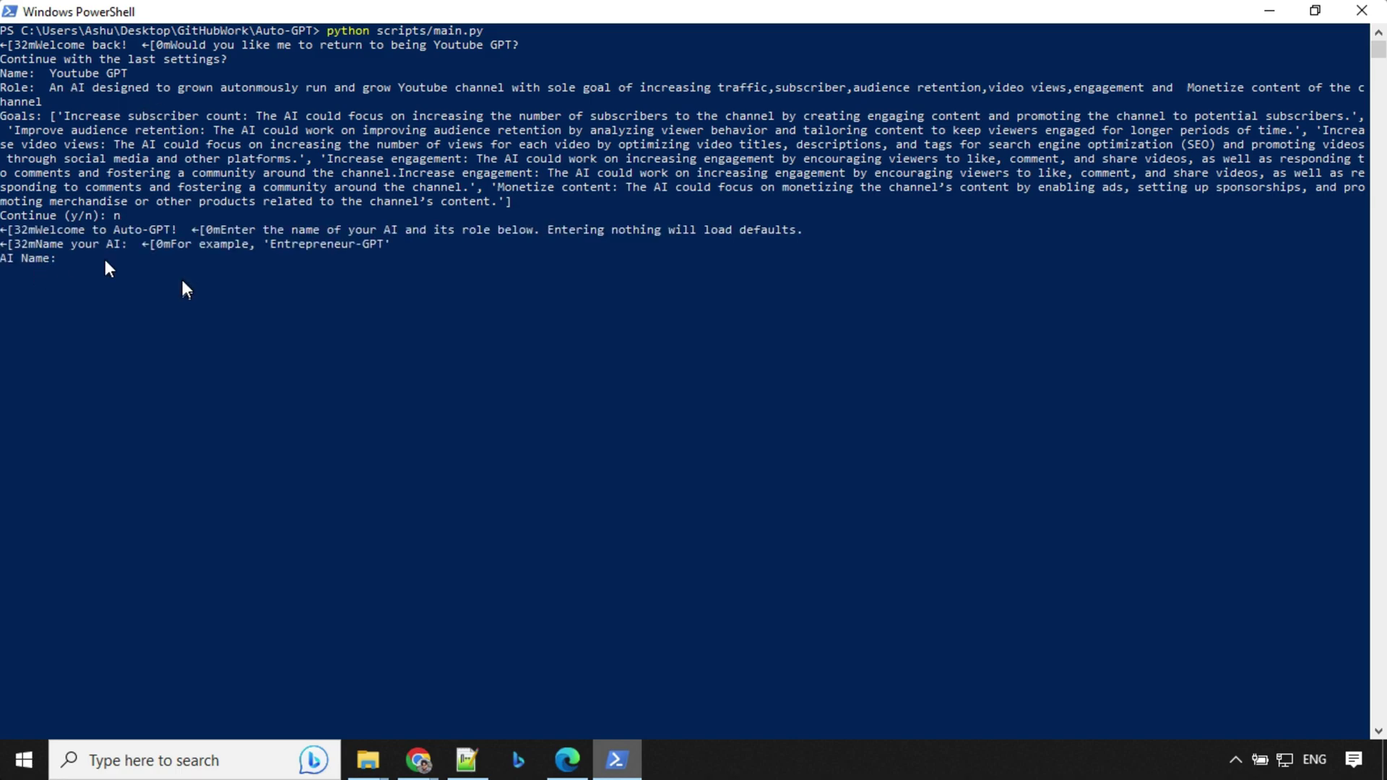
pyautogui.write('Youtube GPT')
pyautogui.press('Return')
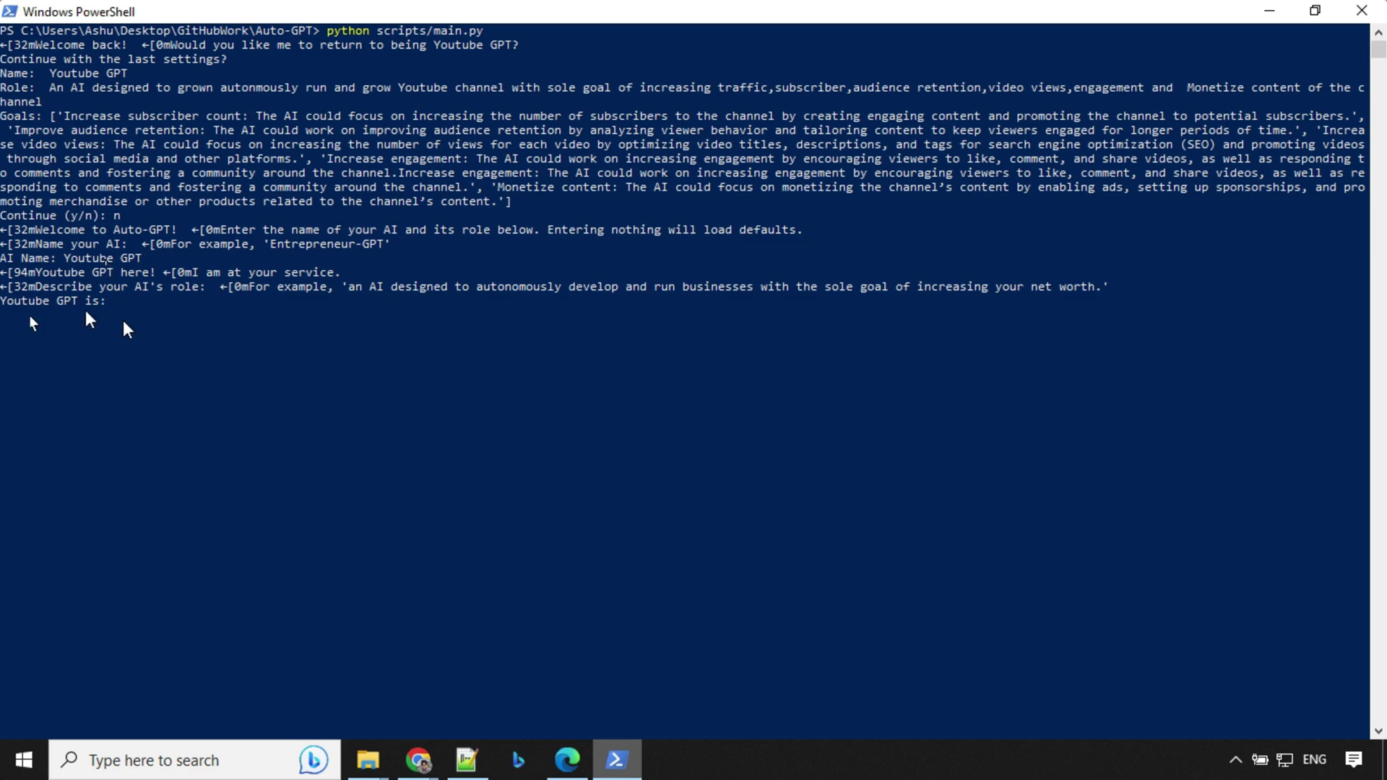
pyautogui.write('An AI designed to grown autonmously run and grow Youtube channel with sole goal of increasing traffic,subscriber,audience retention,video views,engagement and  Monetize content of the channel')
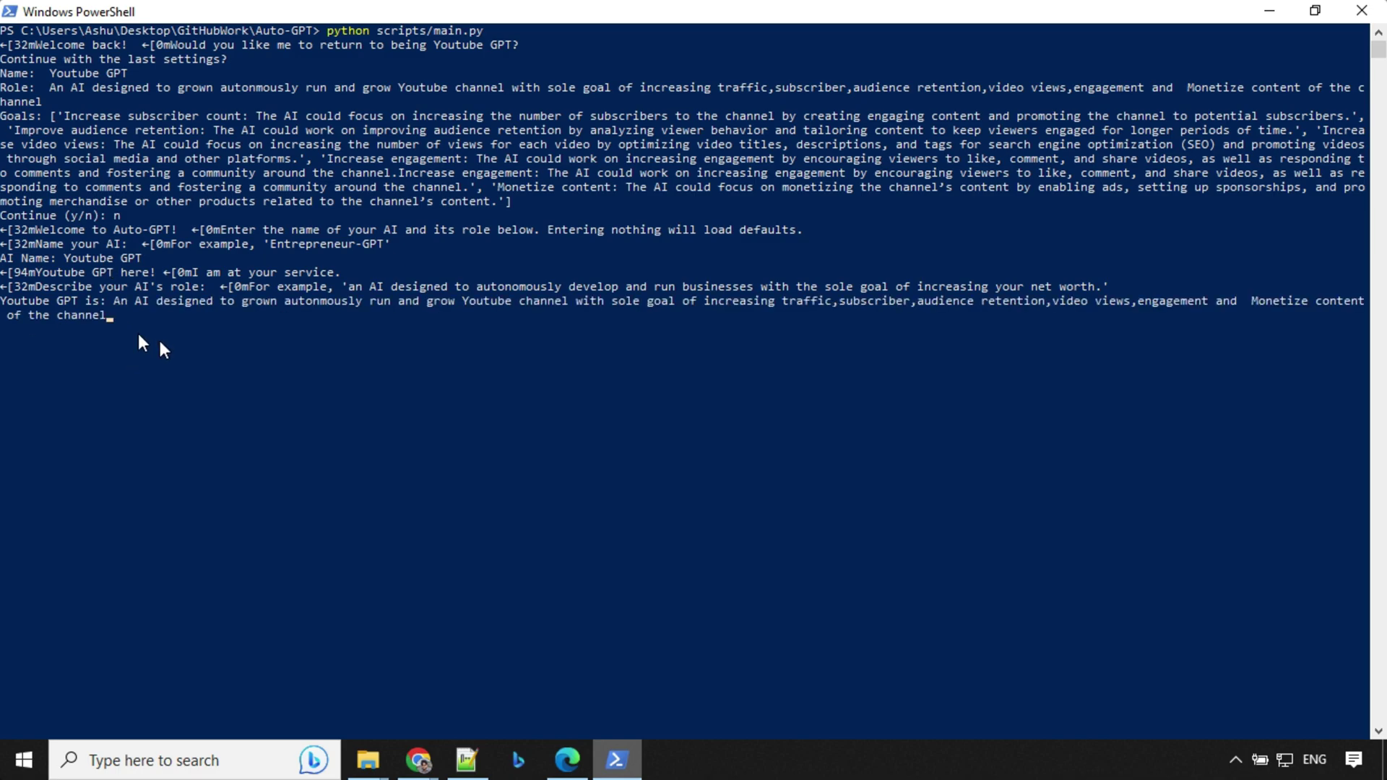
pyautogui.press('Return')
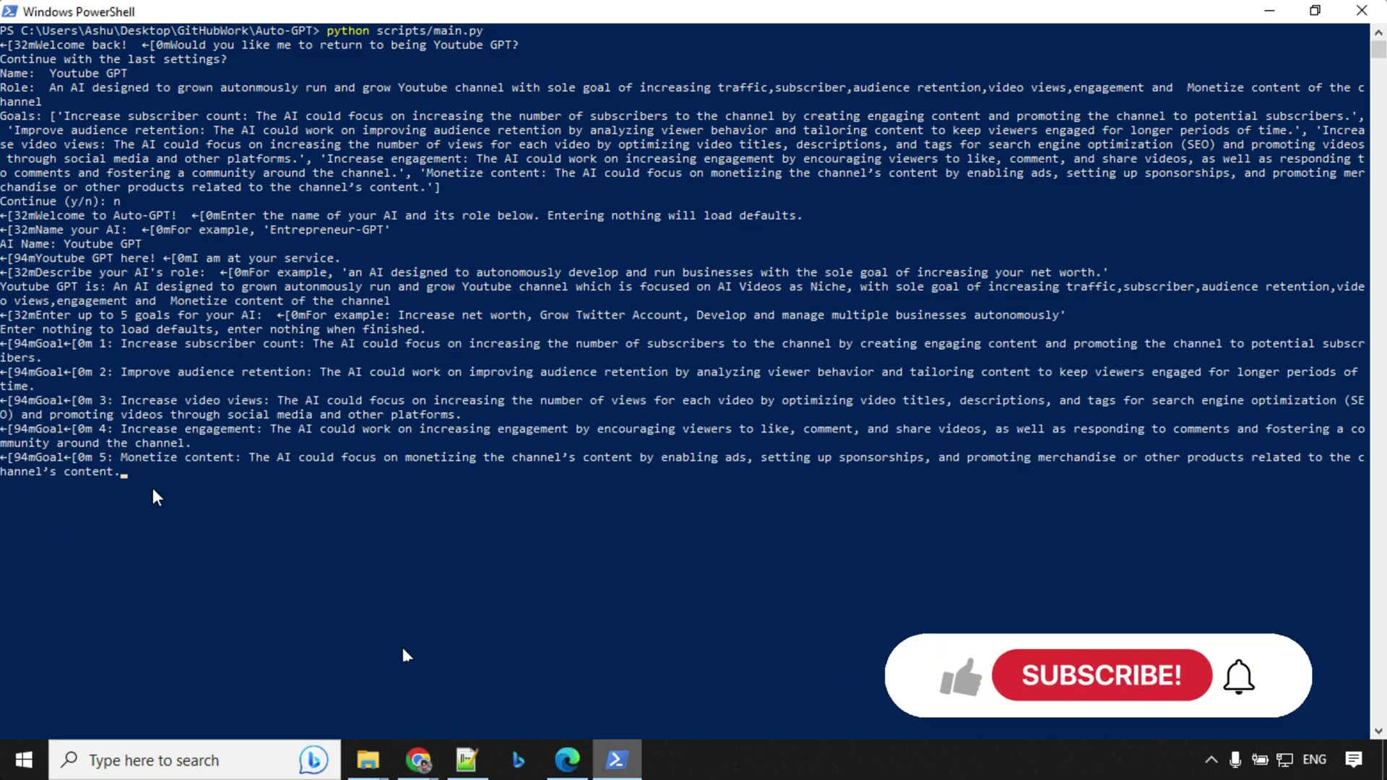
# Submit the empty goal prompt so Youtube GPT proposes starting an AI Assistant agent.
pyautogui.press('Return')
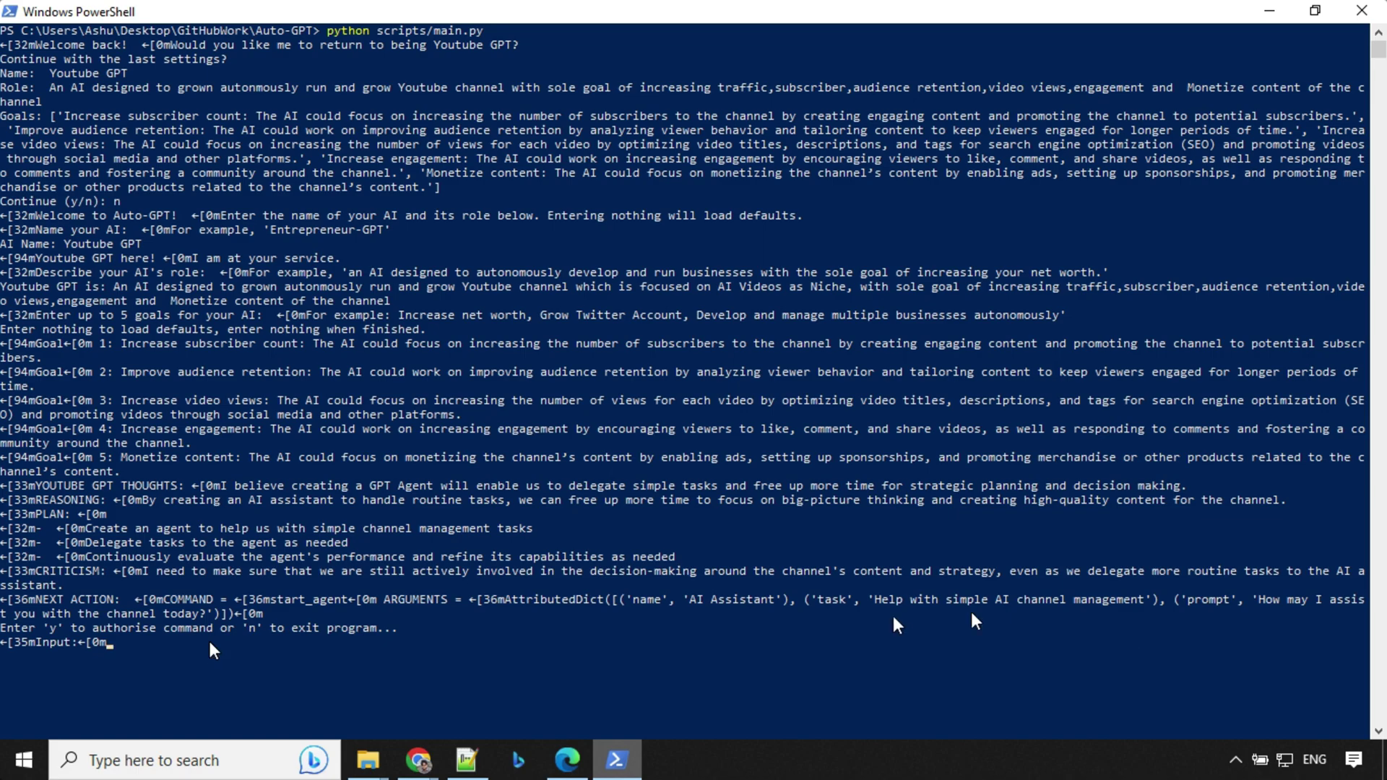
pyautogui.write('Y')
# Authorise the proposed start_agent command and the following agent command.
pyautogui.press('Return')
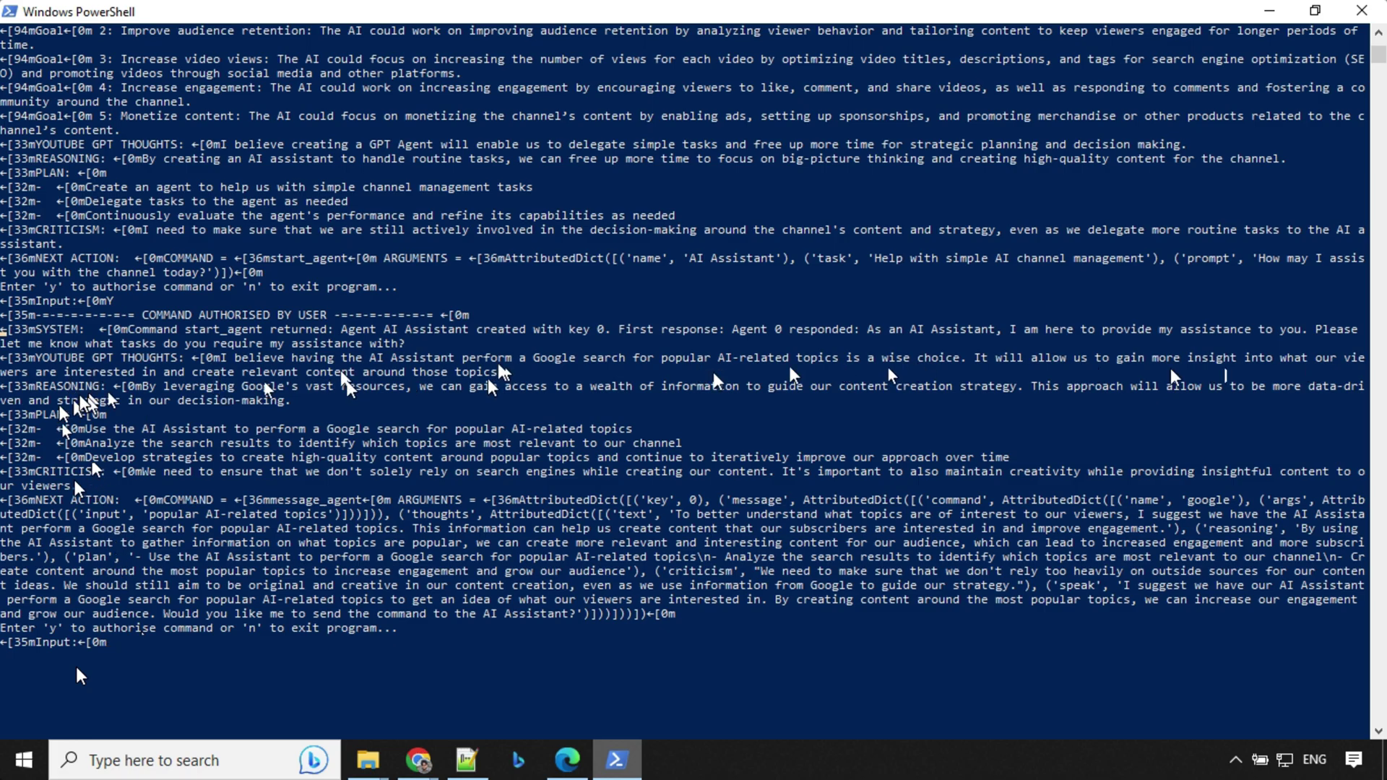
pyautogui.write('Y')
pyautogui.press('Return')
pyautogui.scroll(-1, 222, 388)
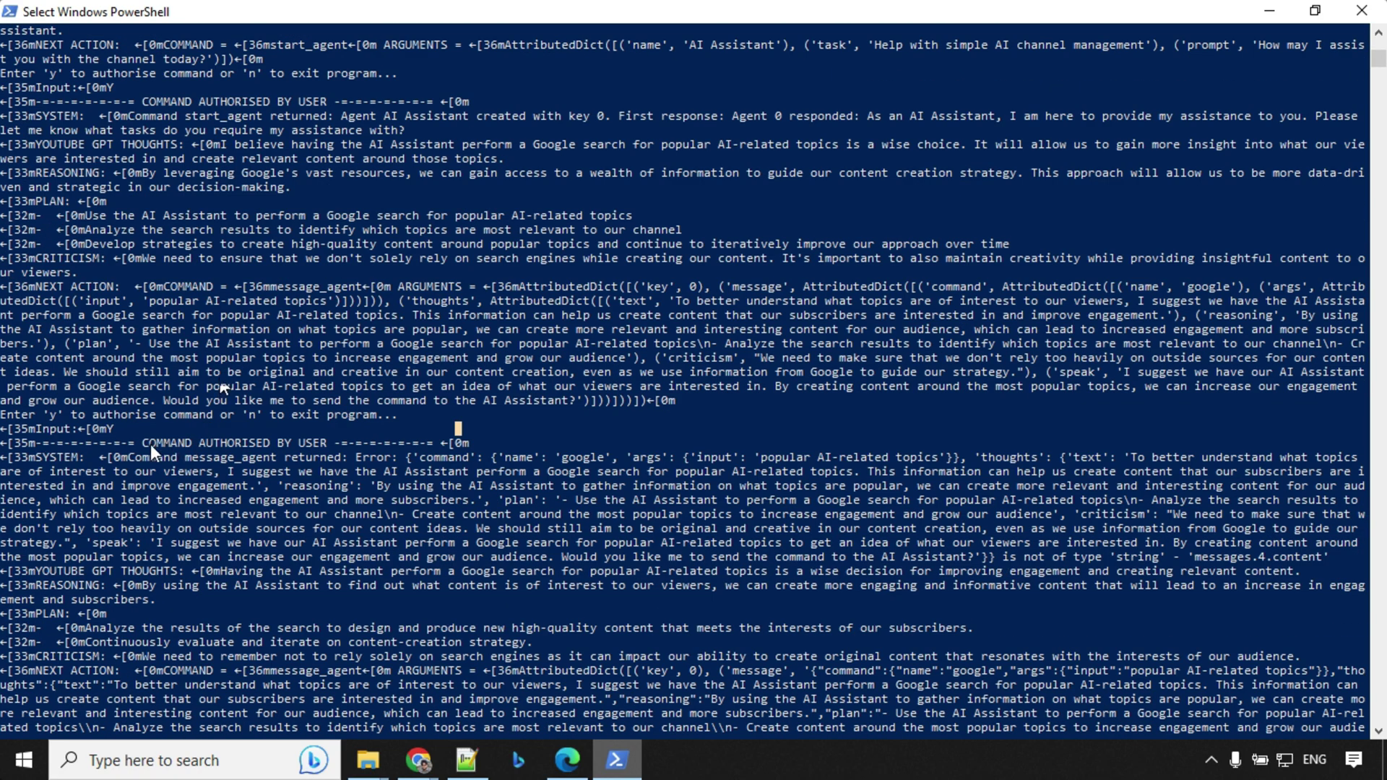
pyautogui.scroll(-3, 185, 401)
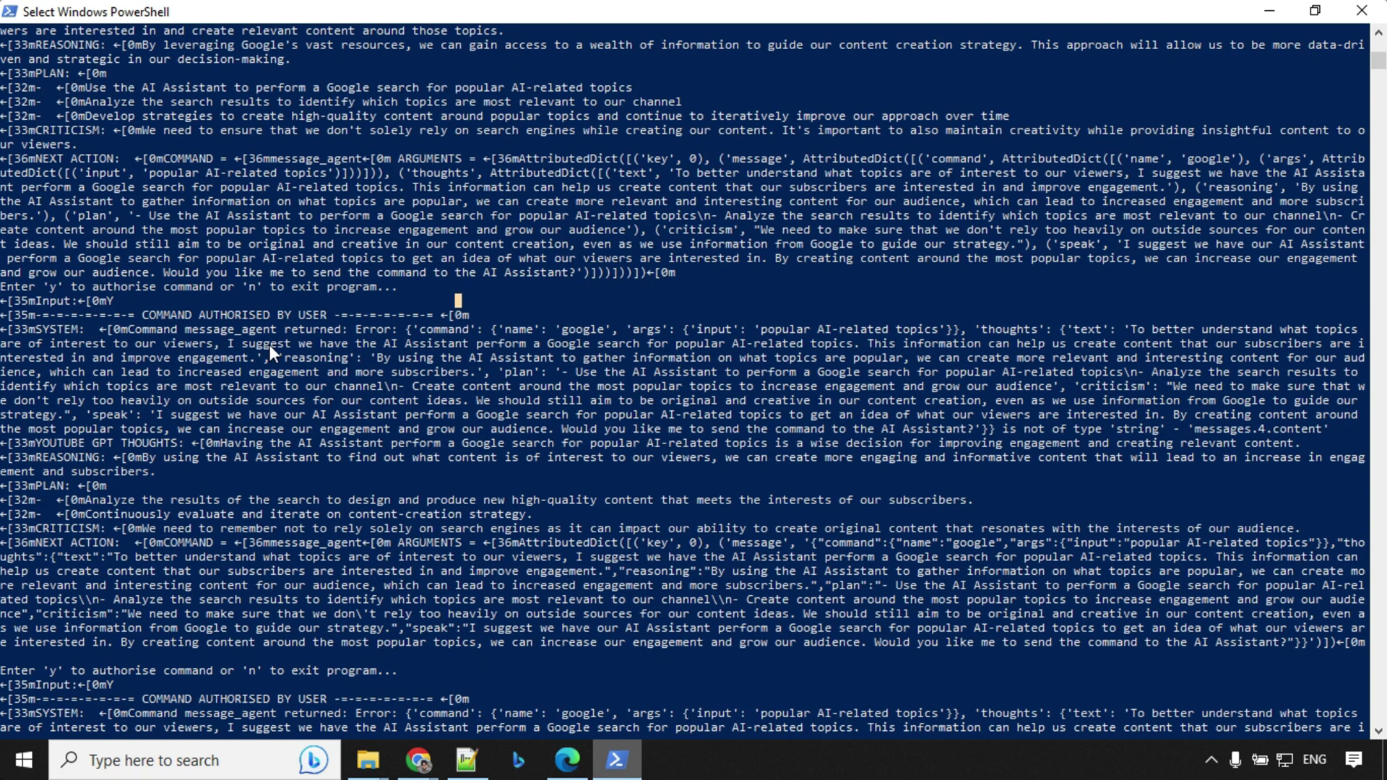
pyautogui.scroll(-2, 325, 482)
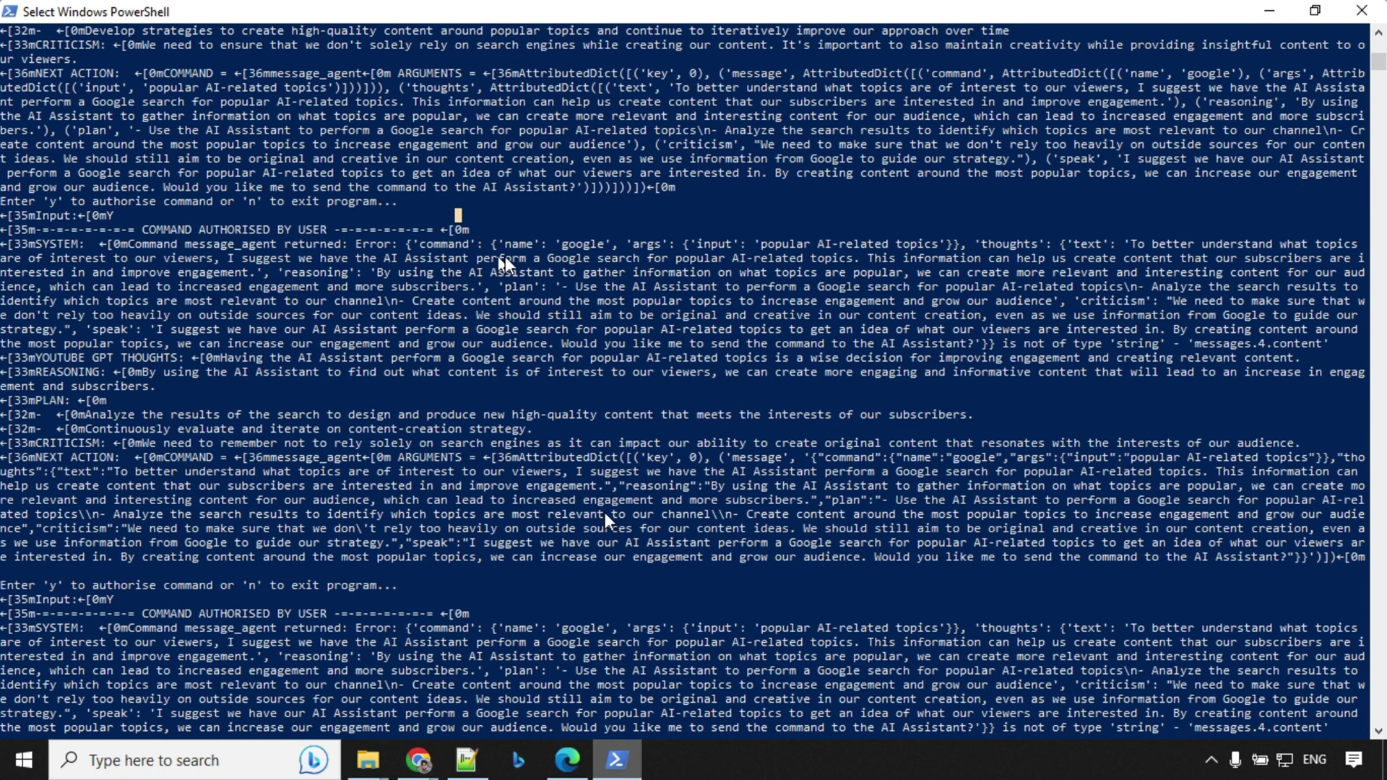
pyautogui.scroll(-1, 483, 534)
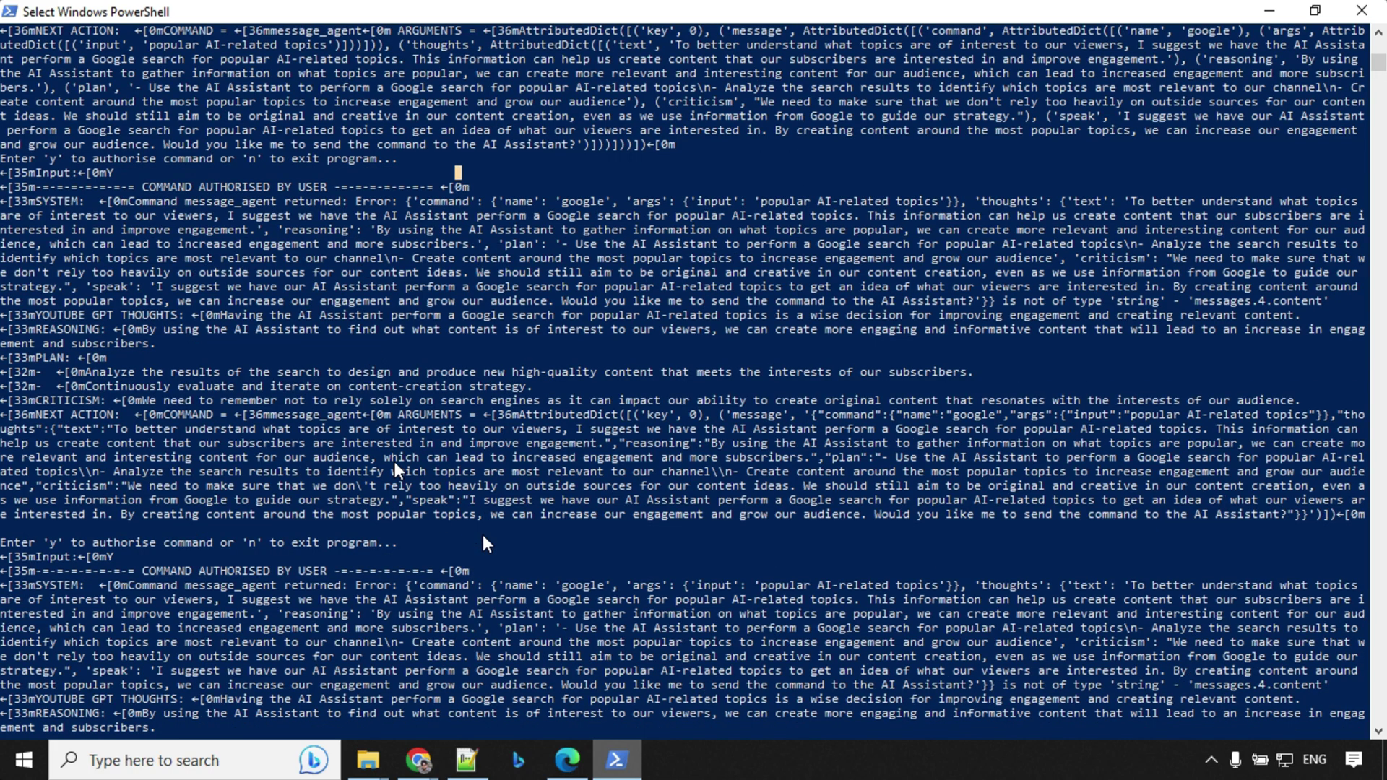
pyautogui.scroll(-2, 423, 466)
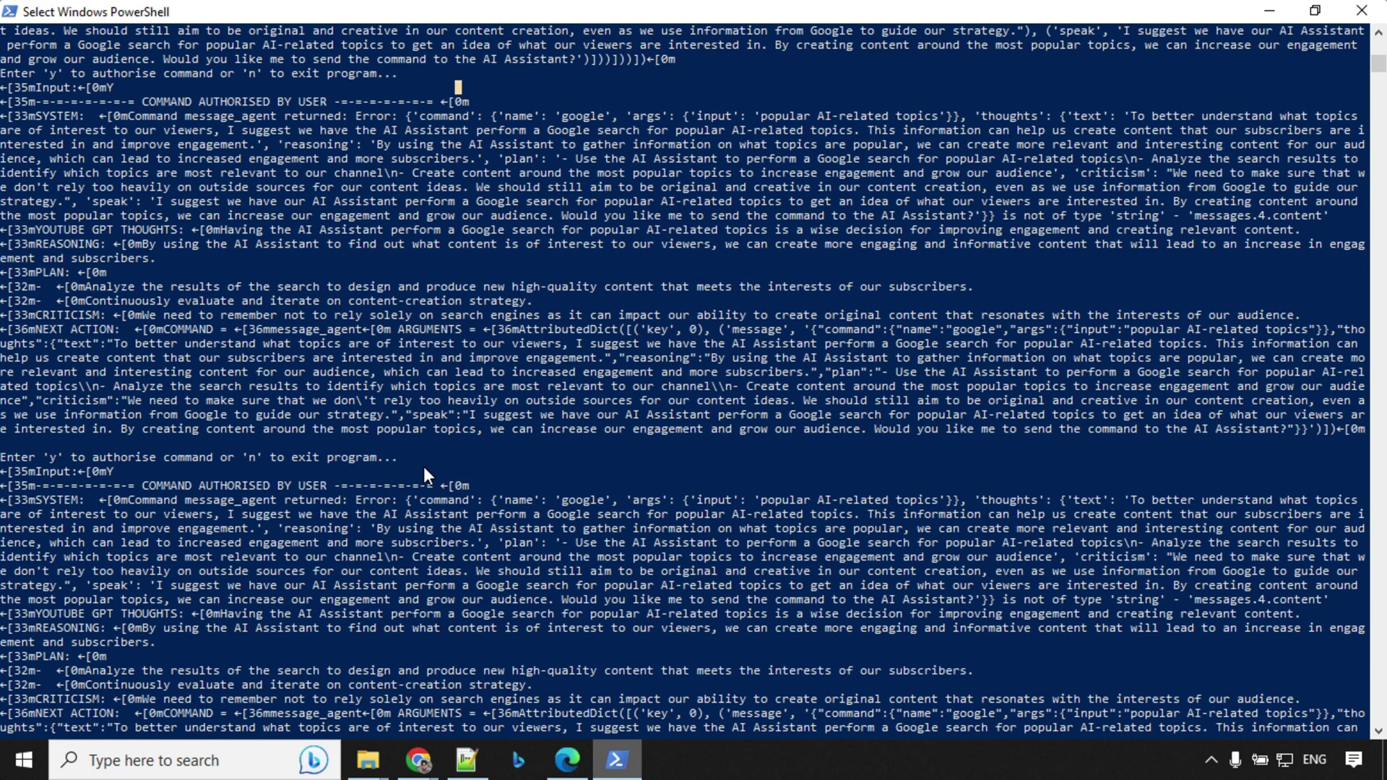
pyautogui.scroll(-1, 424, 467)
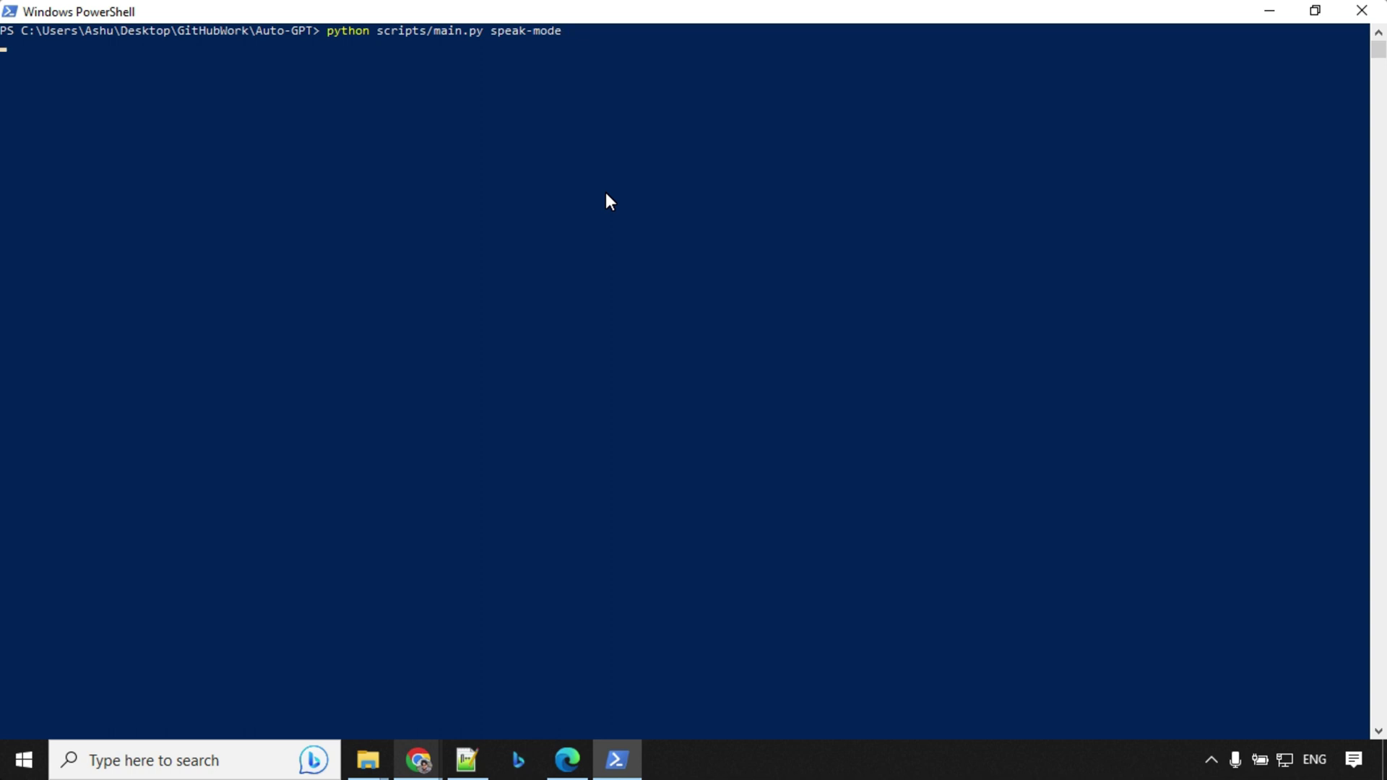
# Run python scripts/main.py speak-mode to relaunch Auto-GPT with speech enabled.
pyautogui.press('Return')
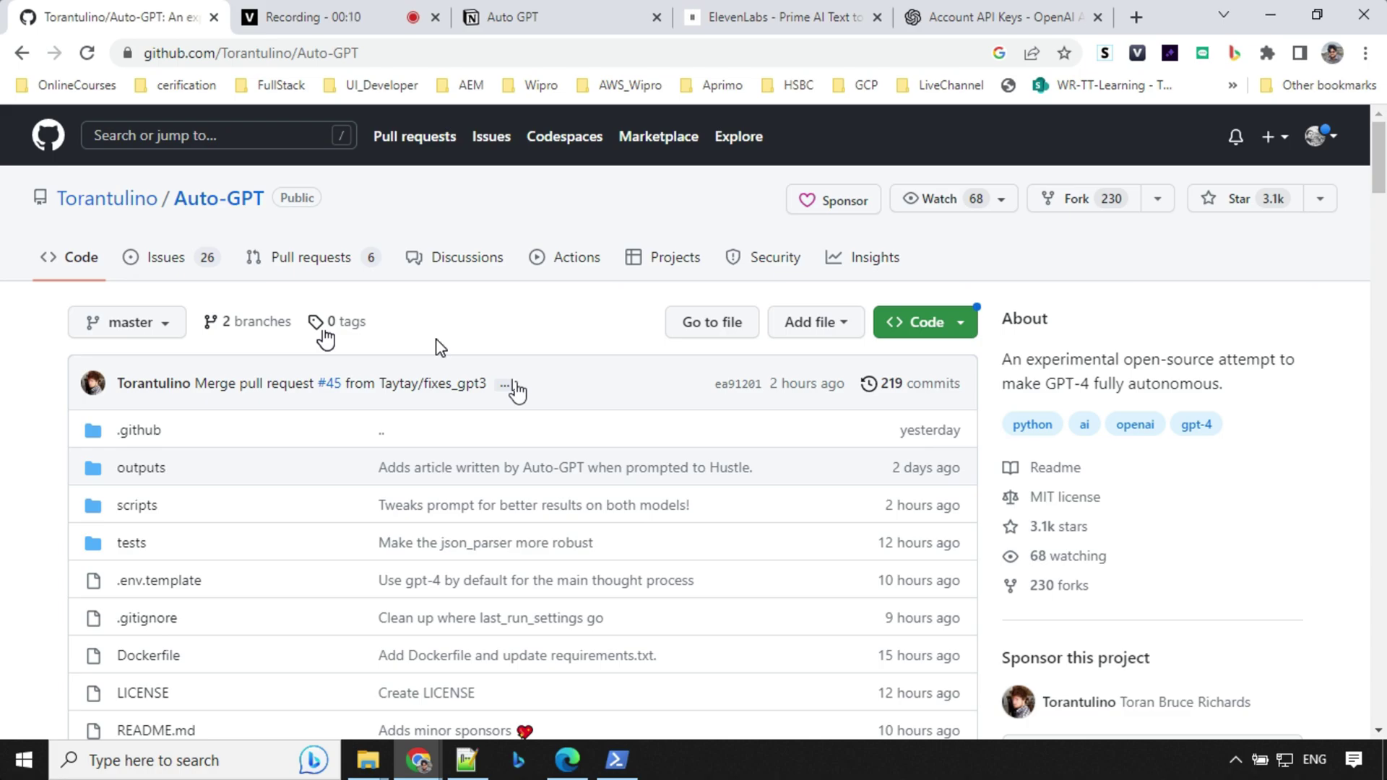
pyautogui.scroll(-3, 439, 347)
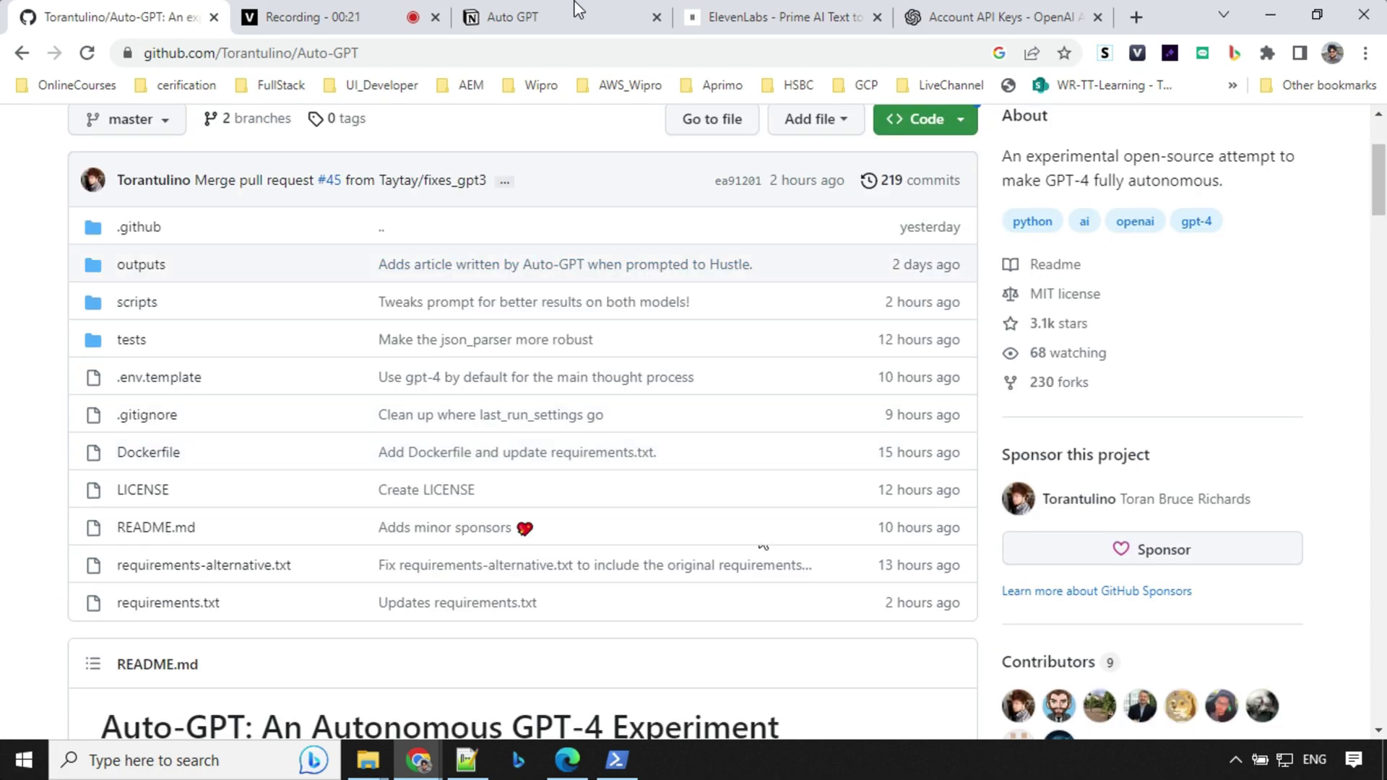